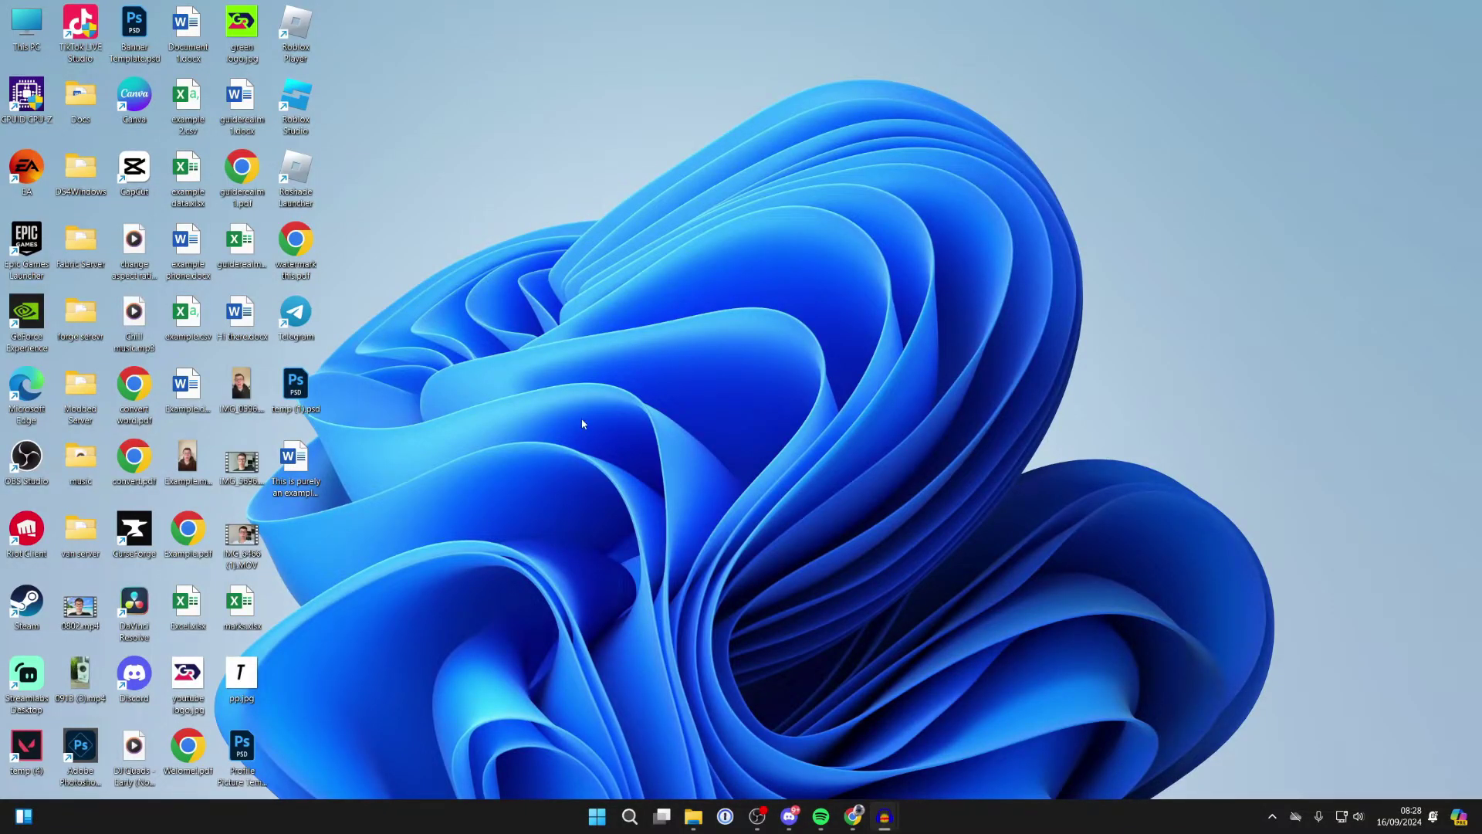
Step: Bring the browser back and open CurseForge's Minecraft section
{"action": "left_click", "coordinate": [856, 815]}
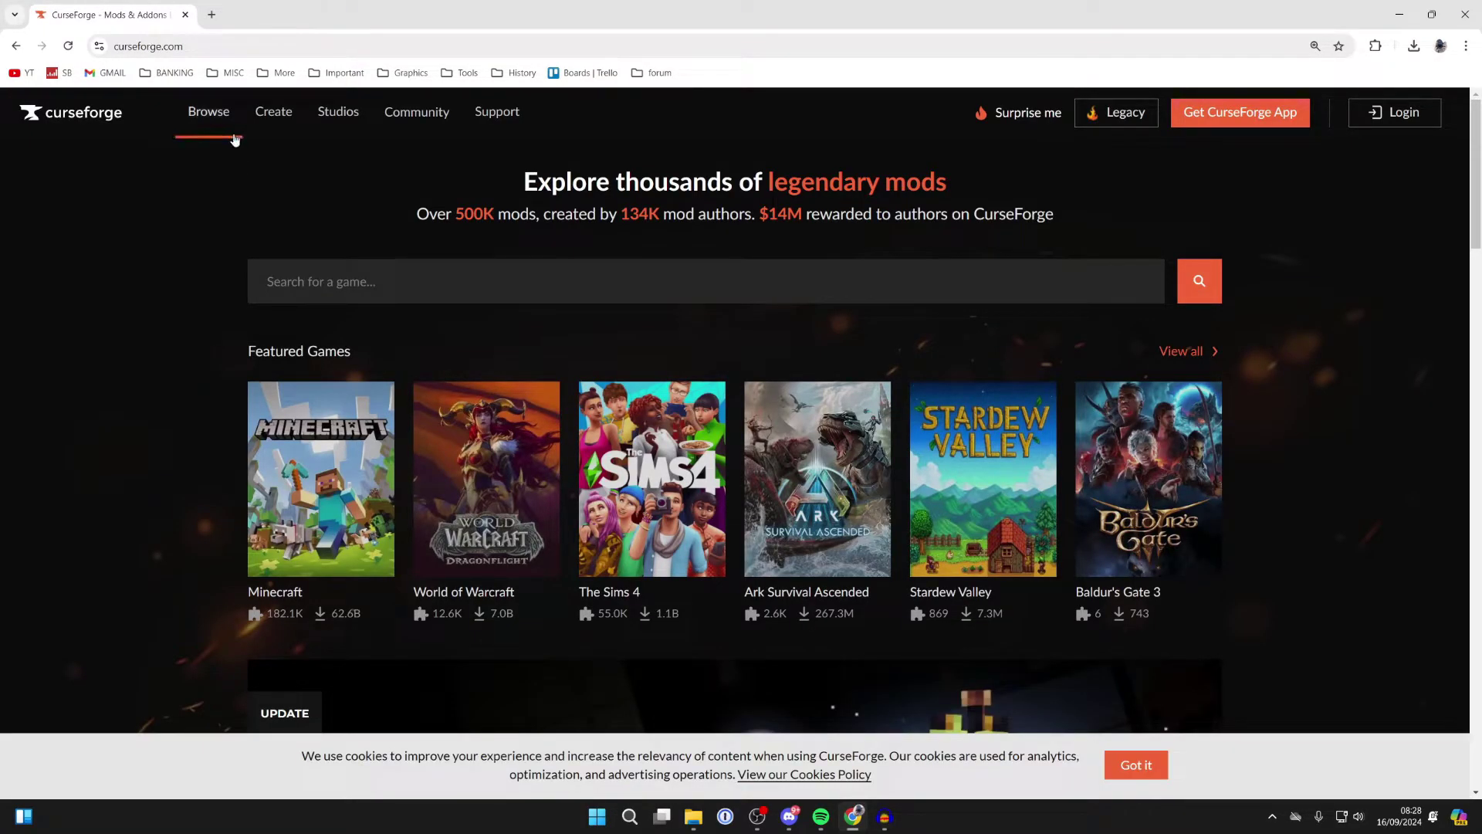
{"action": "mouse_move", "coordinate": [230, 126]}
{"action": "left_click", "coordinate": [281, 226]}
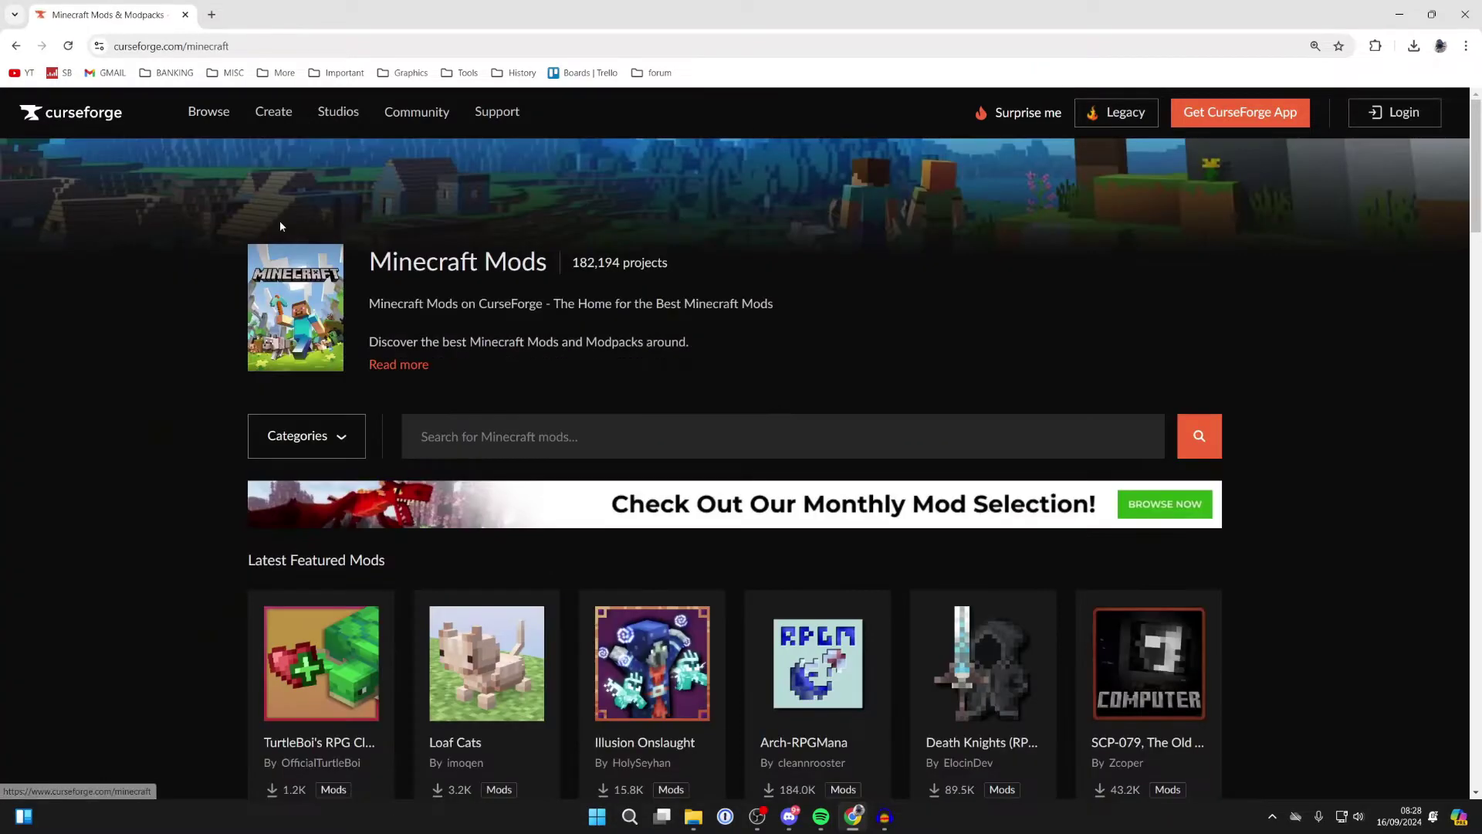
{"action": "scroll", "coordinate": [286, 222], "scroll_direction": "down", "scroll_amount": 2}
{"action": "scroll", "coordinate": [286, 228], "scroll_direction": "down", "scroll_amount": 15}
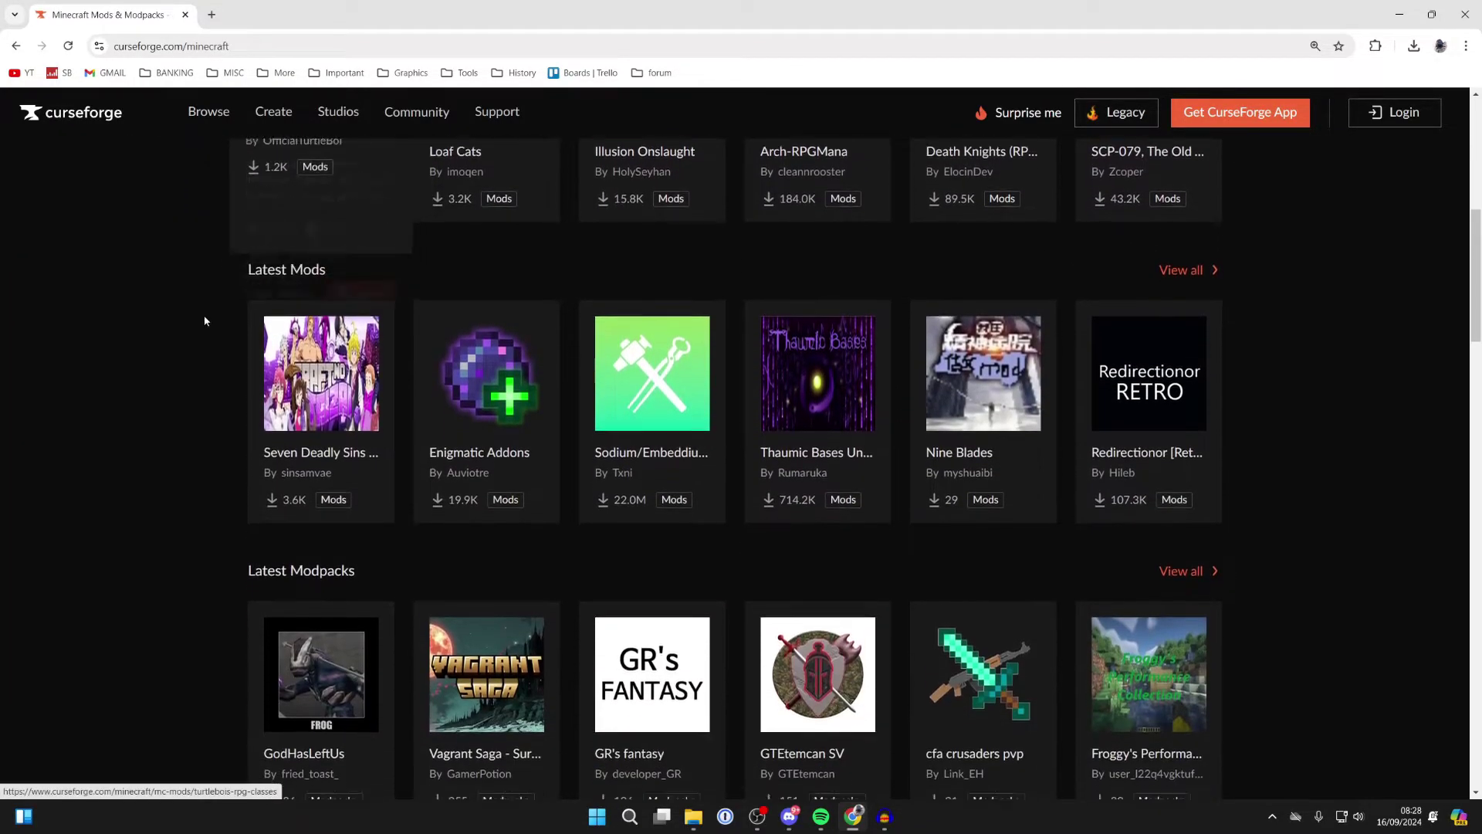
{"action": "scroll", "coordinate": [207, 319], "scroll_direction": "down", "scroll_amount": 2}
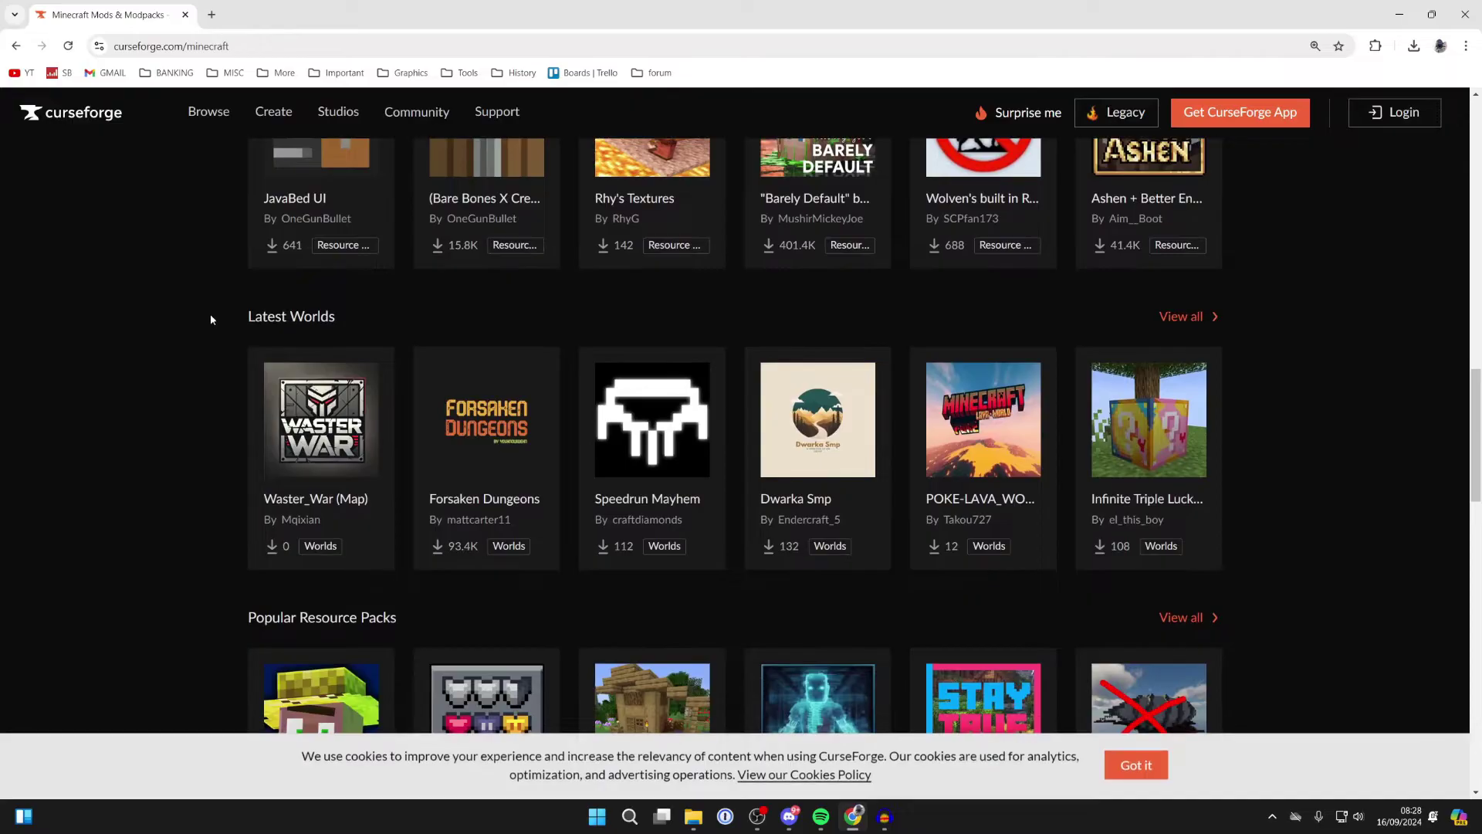
Step: Show all of the latest Minecraft worlds, sorted by popularity
{"action": "left_click", "coordinate": [1174, 316]}
{"action": "scroll", "coordinate": [695, 332], "scroll_direction": "down", "scroll_amount": 2}
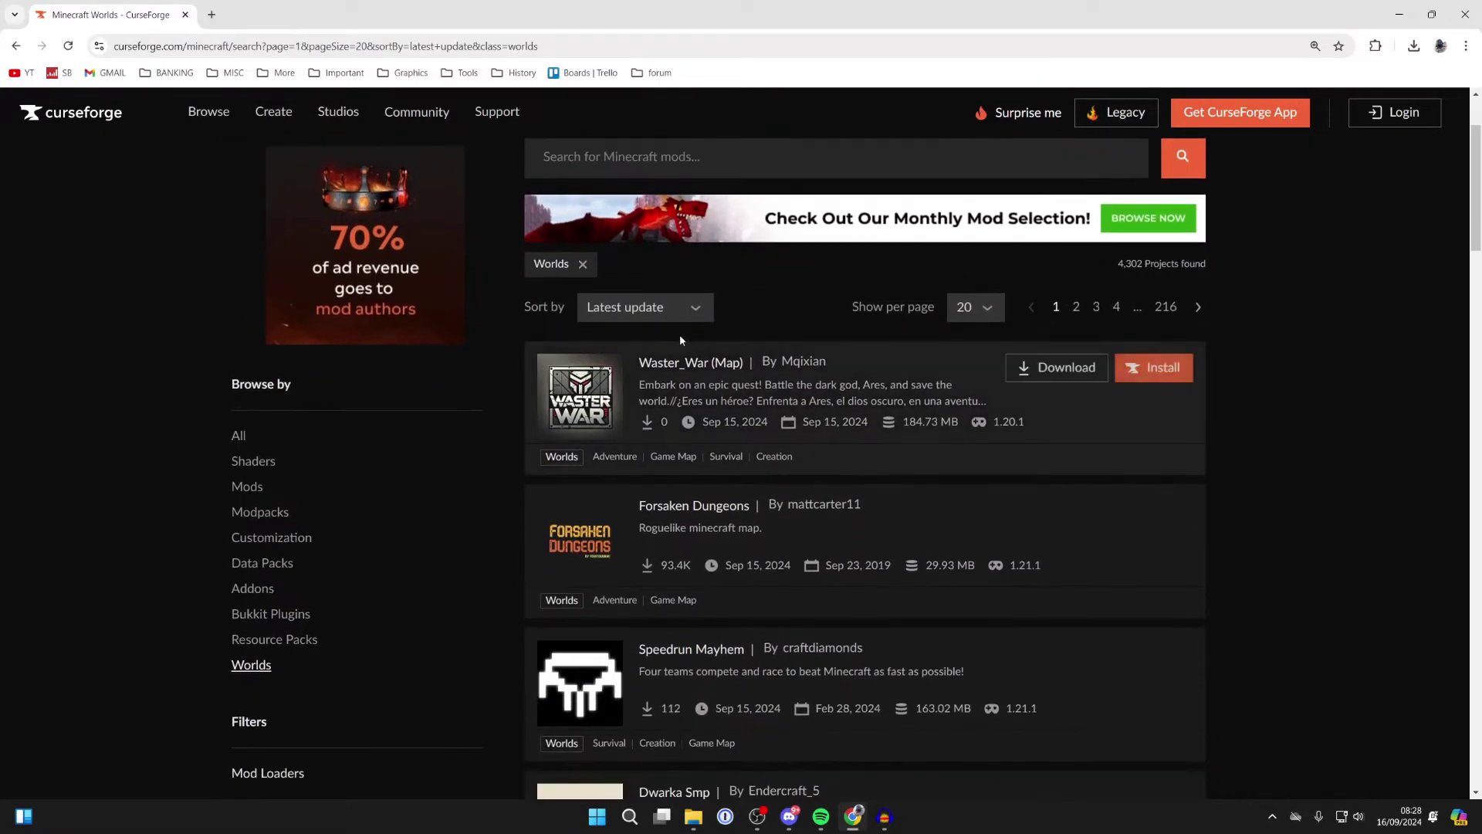
{"action": "left_click", "coordinate": [660, 316]}
{"action": "left_click", "coordinate": [616, 362]}
{"action": "scroll", "coordinate": [447, 327], "scroll_direction": "down", "scroll_amount": 2}
{"action": "mouse_move", "coordinate": [748, 506]}
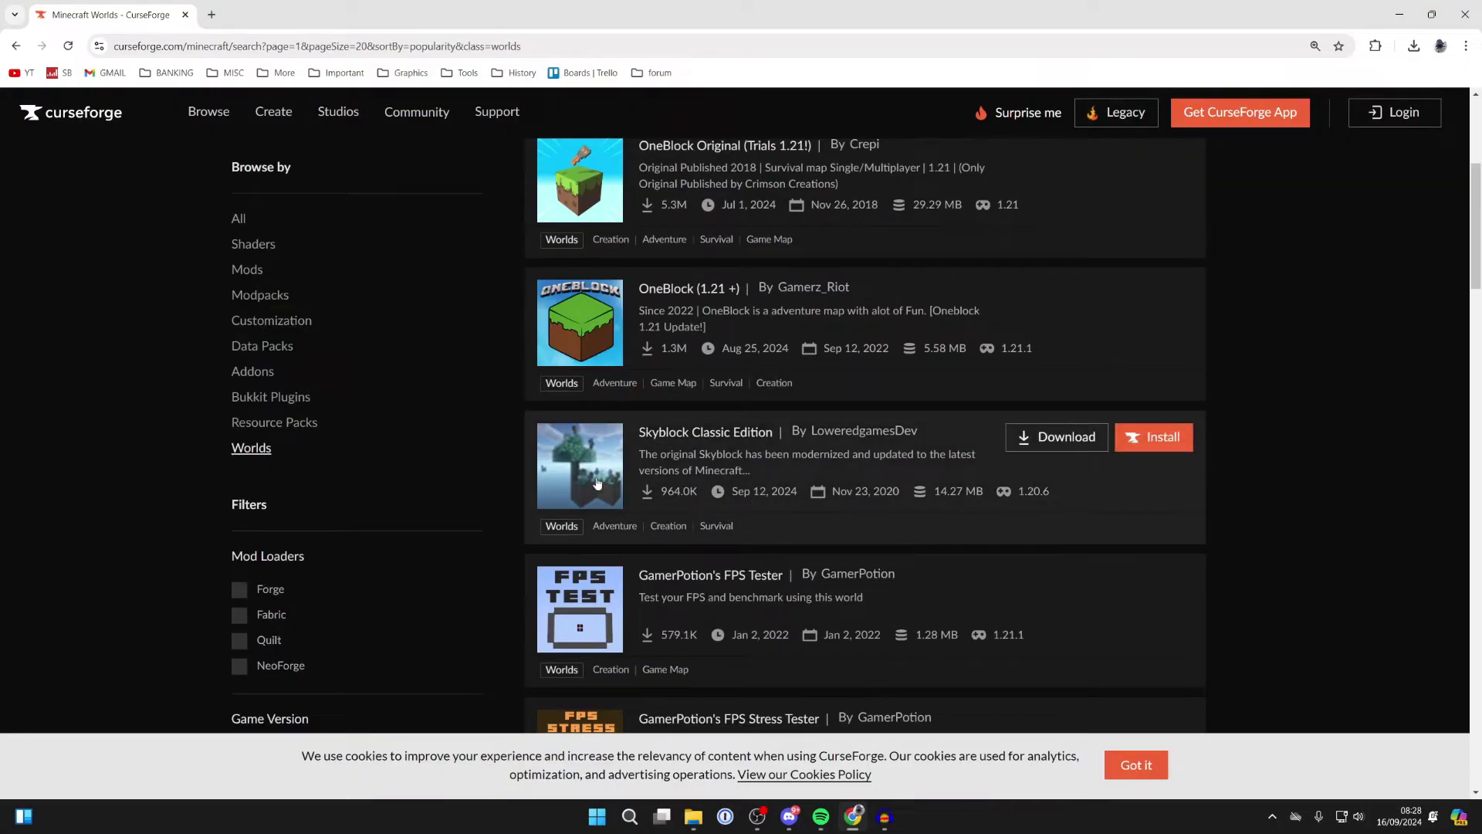
Step: Download the Skyblock Classic Edition 5.2.0 file for 1.20.6 from the project's Files list
{"action": "left_click", "coordinate": [573, 460]}
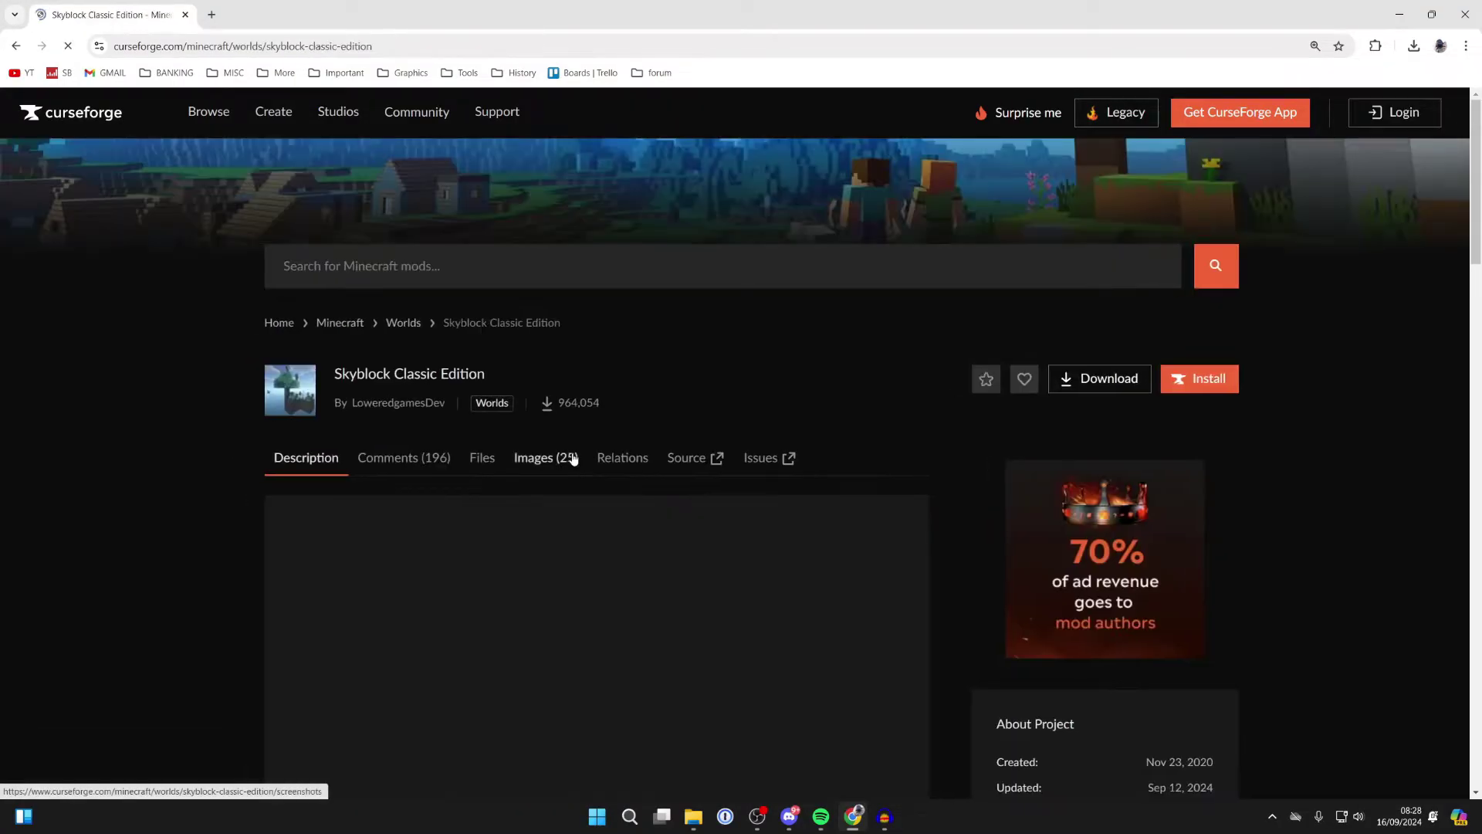
{"action": "scroll", "coordinate": [572, 456], "scroll_direction": "down", "scroll_amount": 6}
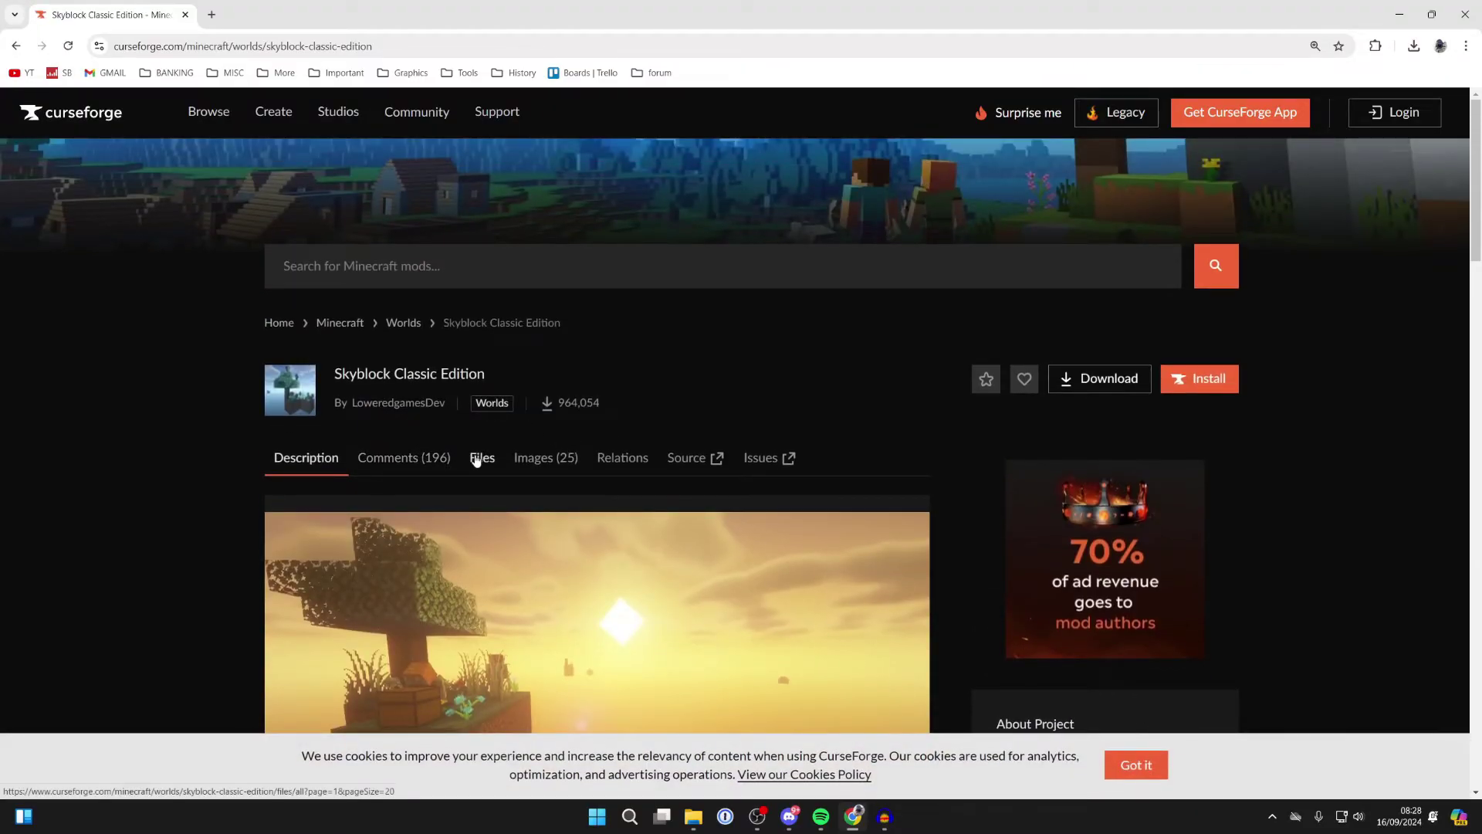
{"action": "left_click", "coordinate": [482, 458]}
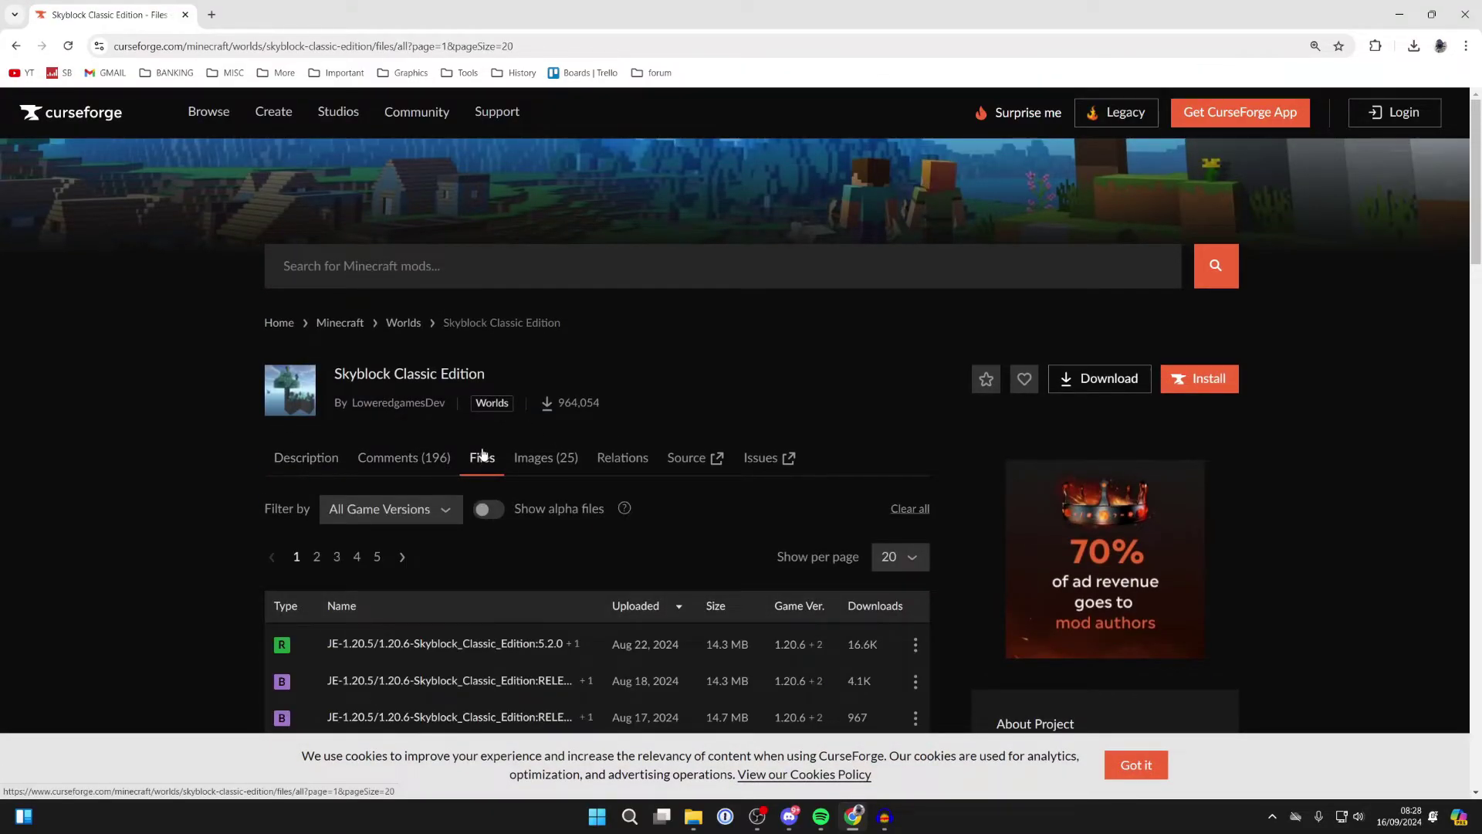
{"action": "scroll", "coordinate": [483, 454], "scroll_direction": "down", "scroll_amount": 3}
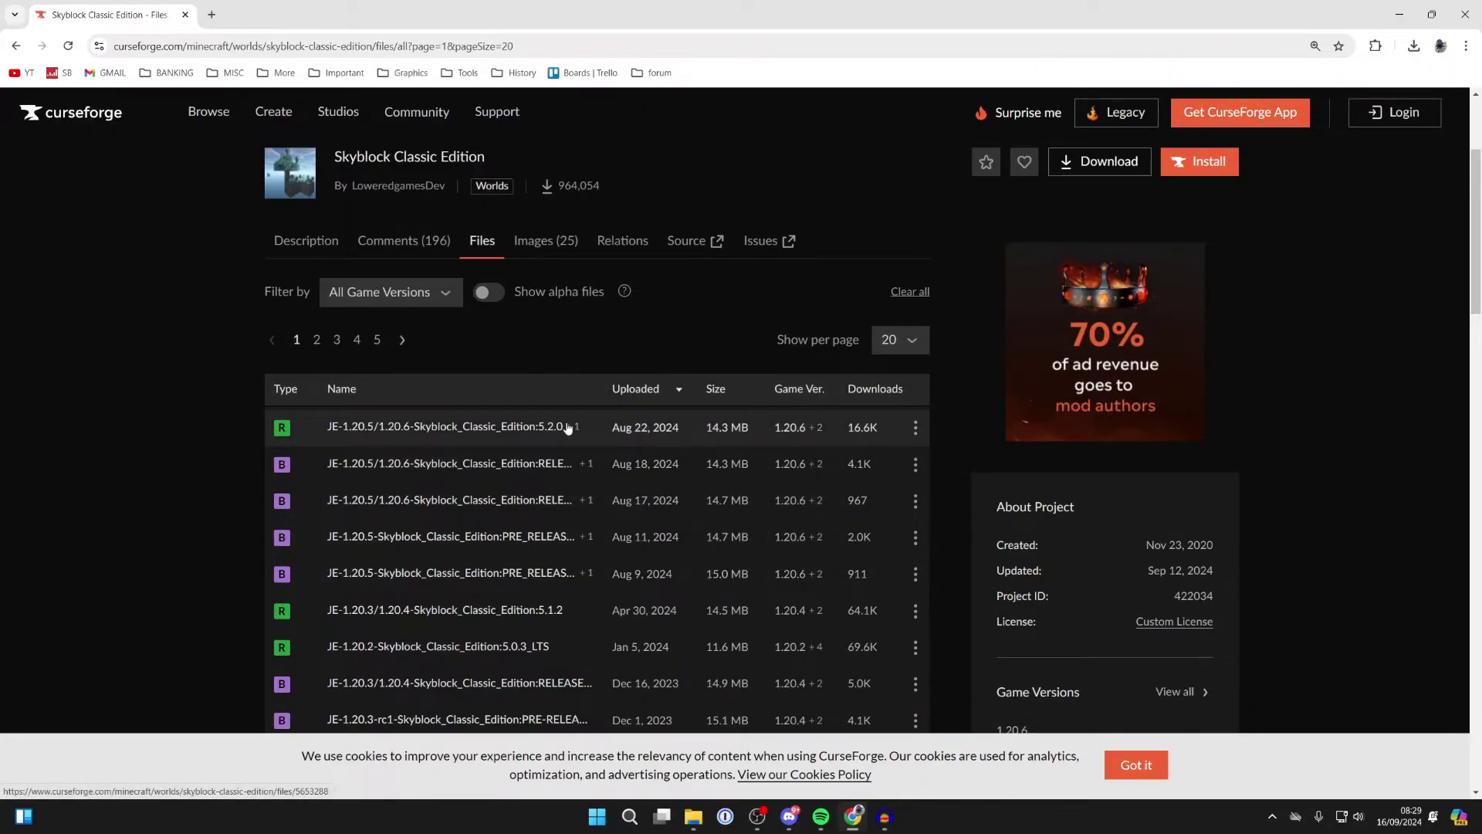
{"action": "left_click", "coordinate": [915, 427]}
{"action": "left_click", "coordinate": [932, 498]}
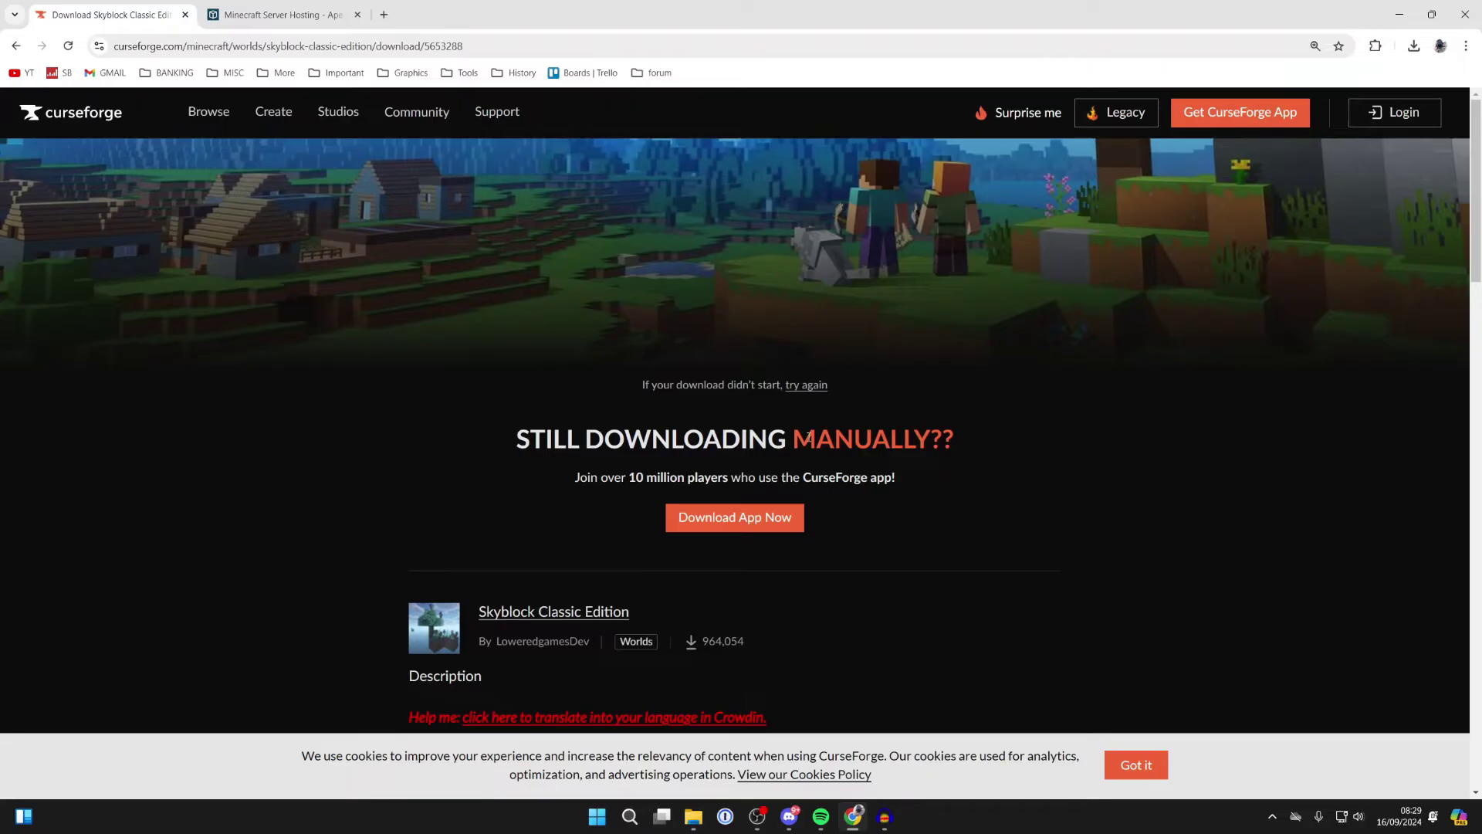
Step: Scroll through the Apex Hosting Minecraft server features, then minimize the browser
{"action": "left_click", "coordinate": [312, 5]}
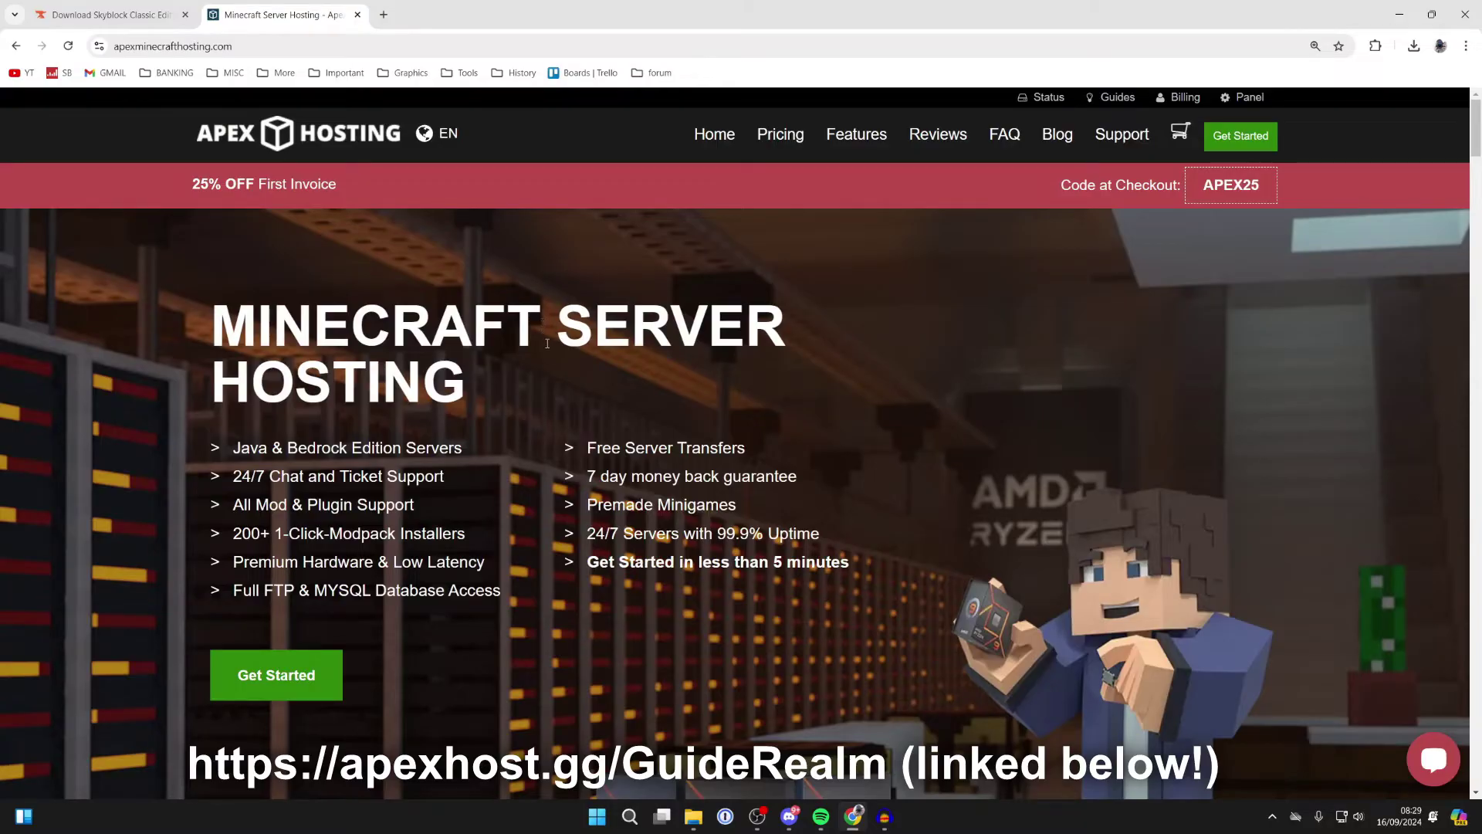
{"action": "scroll", "coordinate": [549, 348], "scroll_direction": "down", "scroll_amount": 5}
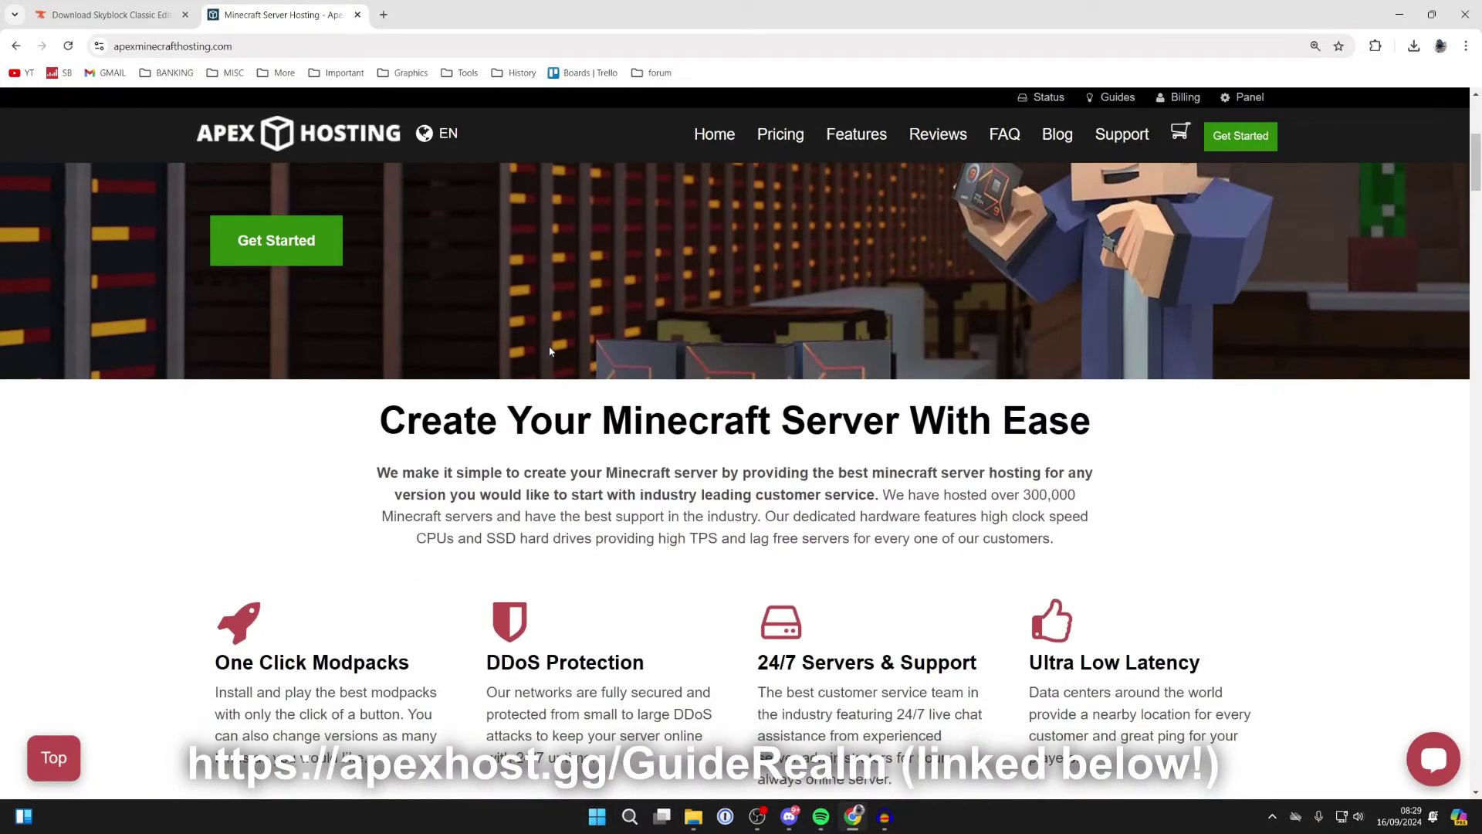
{"action": "scroll", "coordinate": [550, 351], "scroll_direction": "down", "scroll_amount": 3}
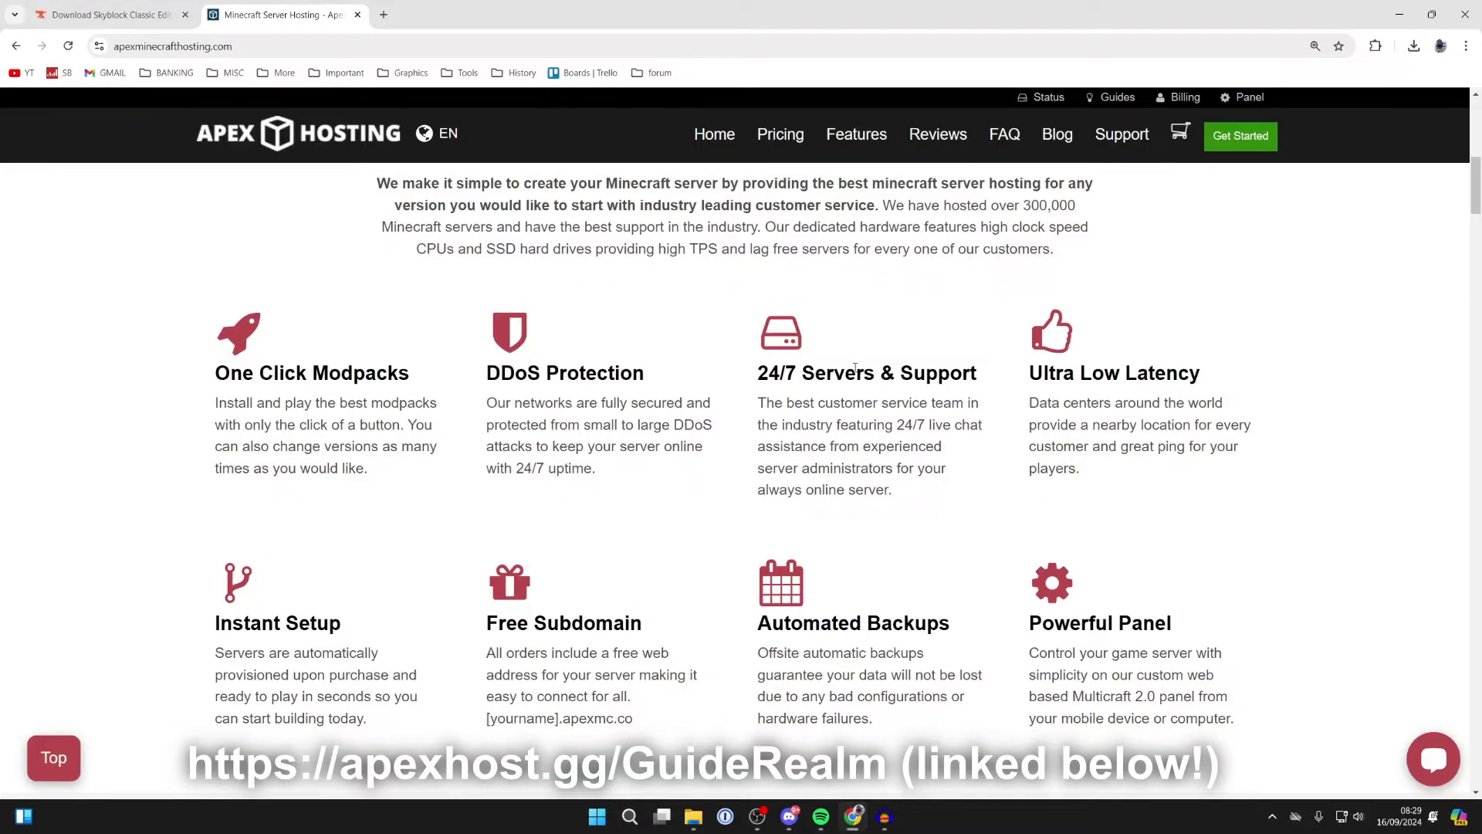
{"action": "scroll", "coordinate": [863, 379], "scroll_direction": "up", "scroll_amount": 10}
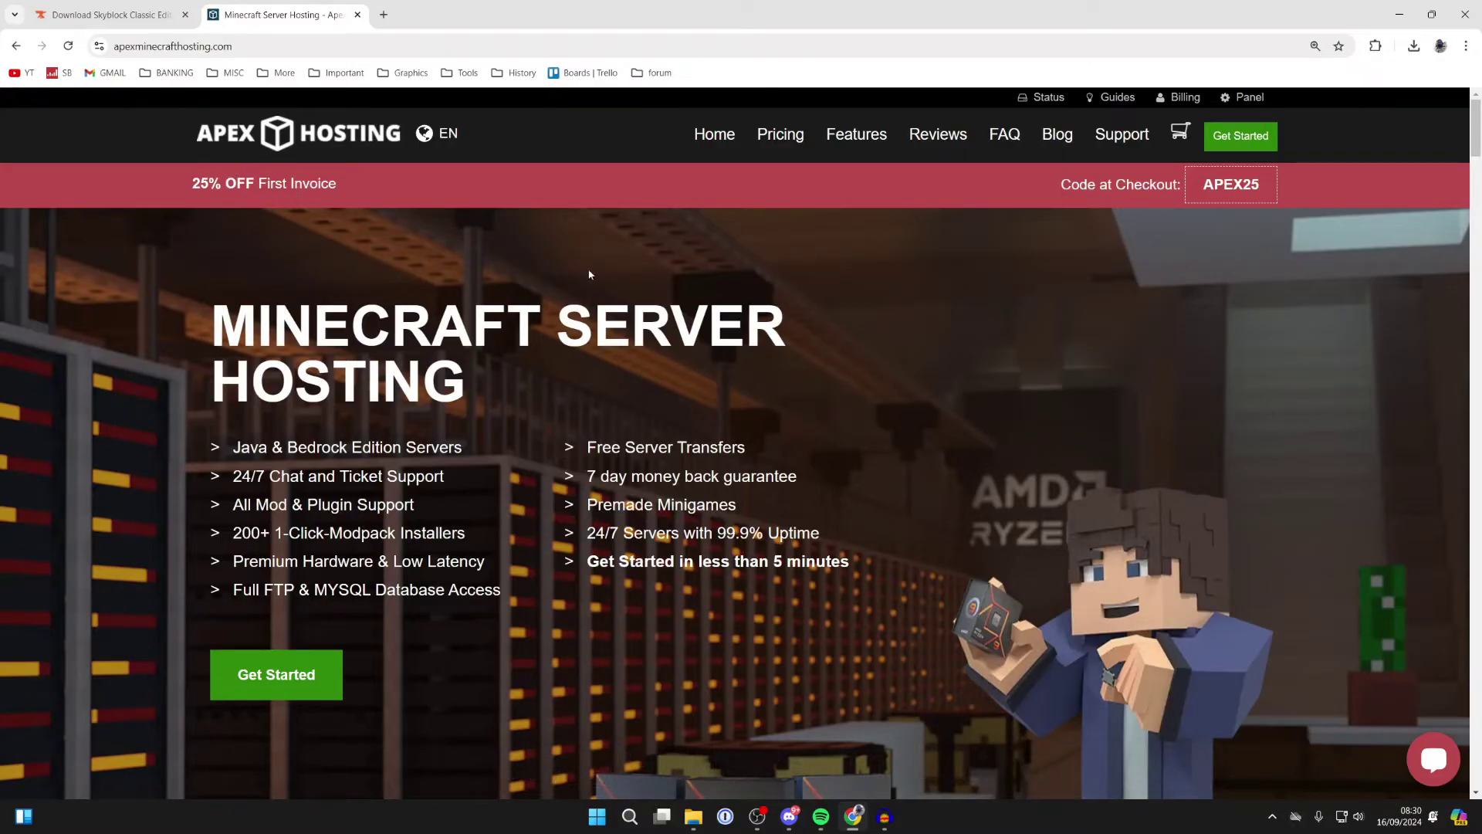
{"action": "left_click", "coordinate": [1405, 6]}
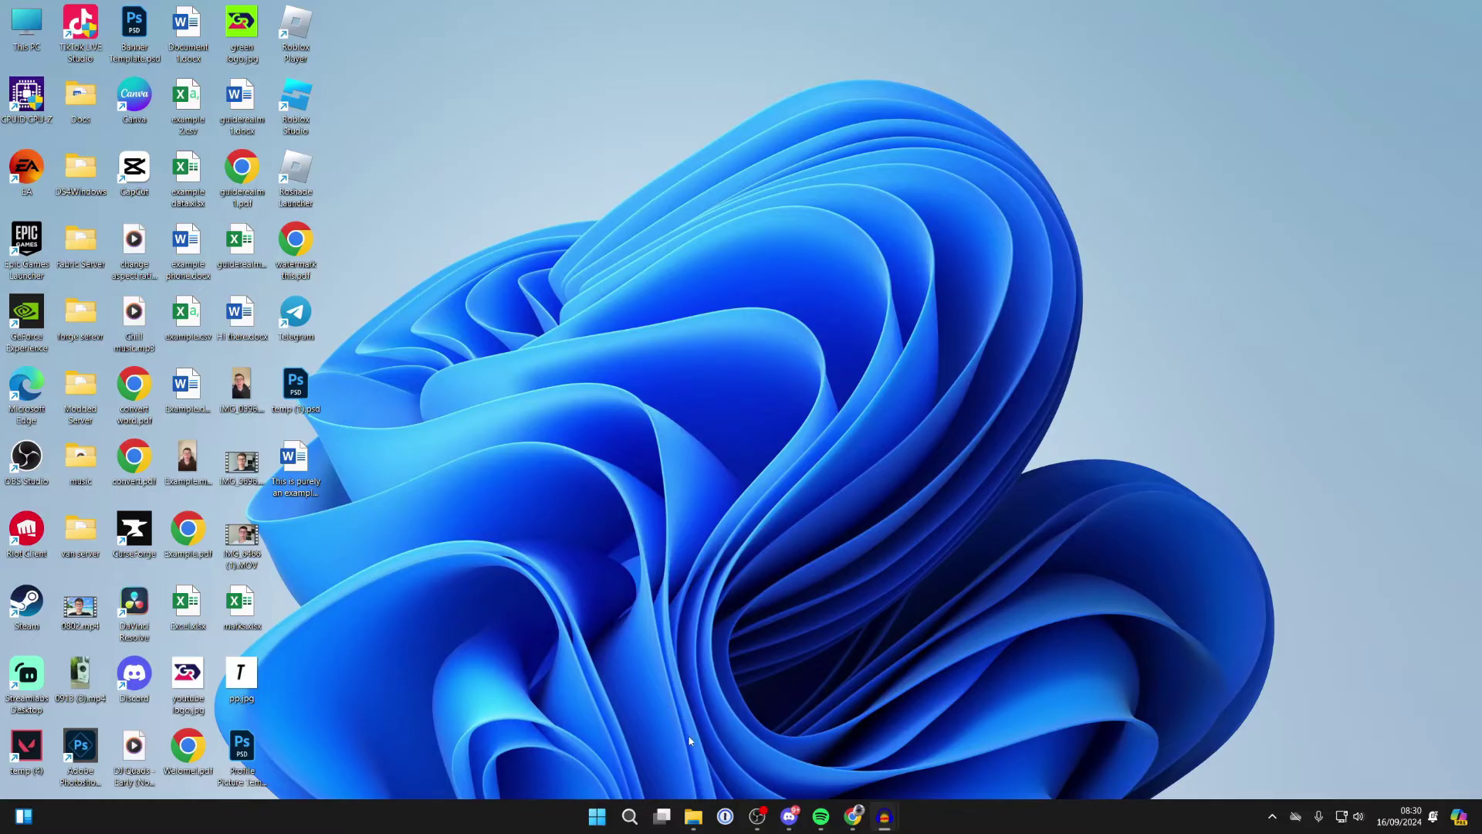
Step: Move Skyblock Classic Edition.zip from Downloads onto the desktop
{"action": "left_click", "coordinate": [692, 815]}
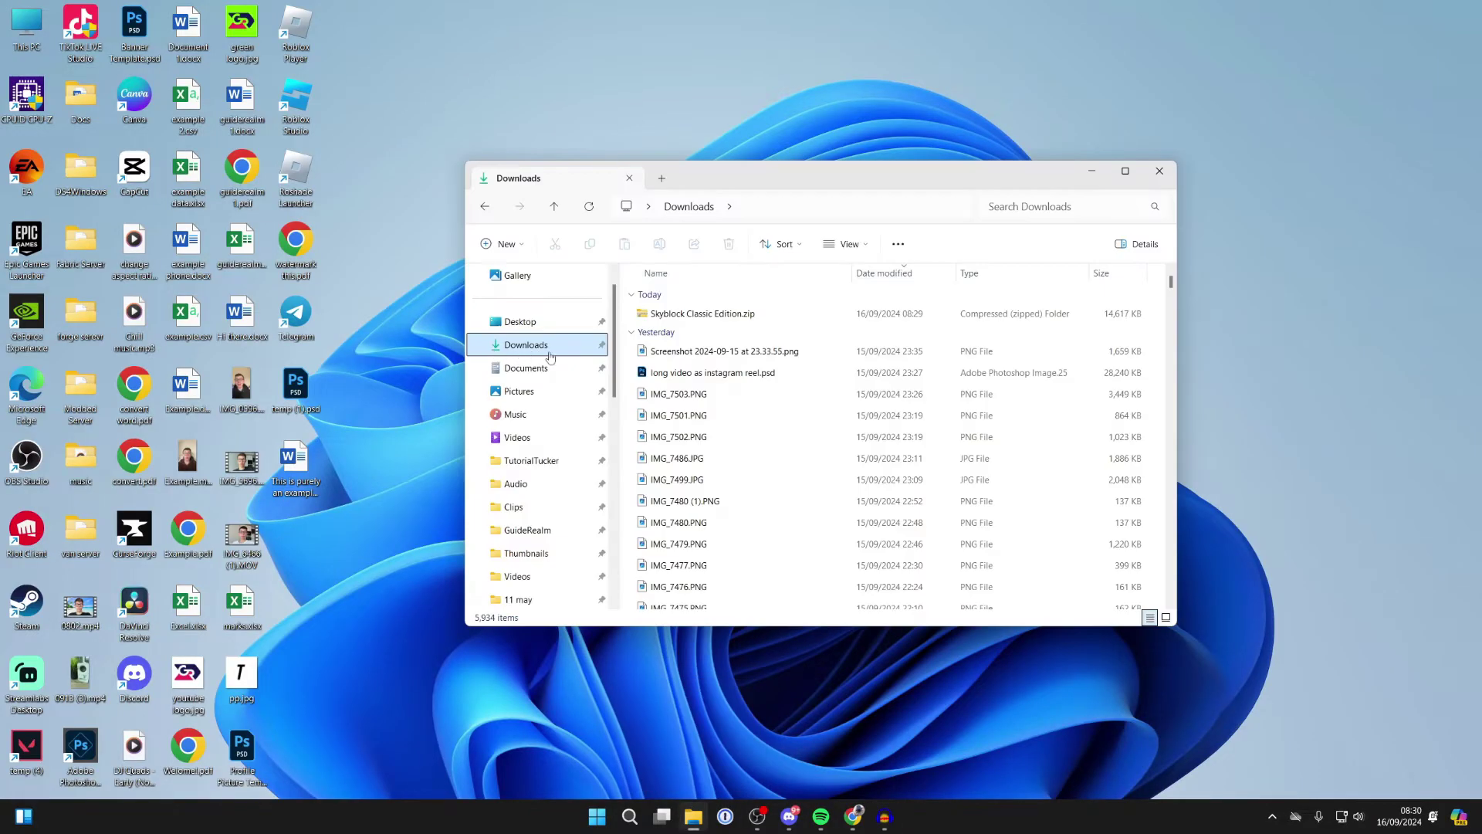
{"action": "left_click", "coordinate": [785, 314]}
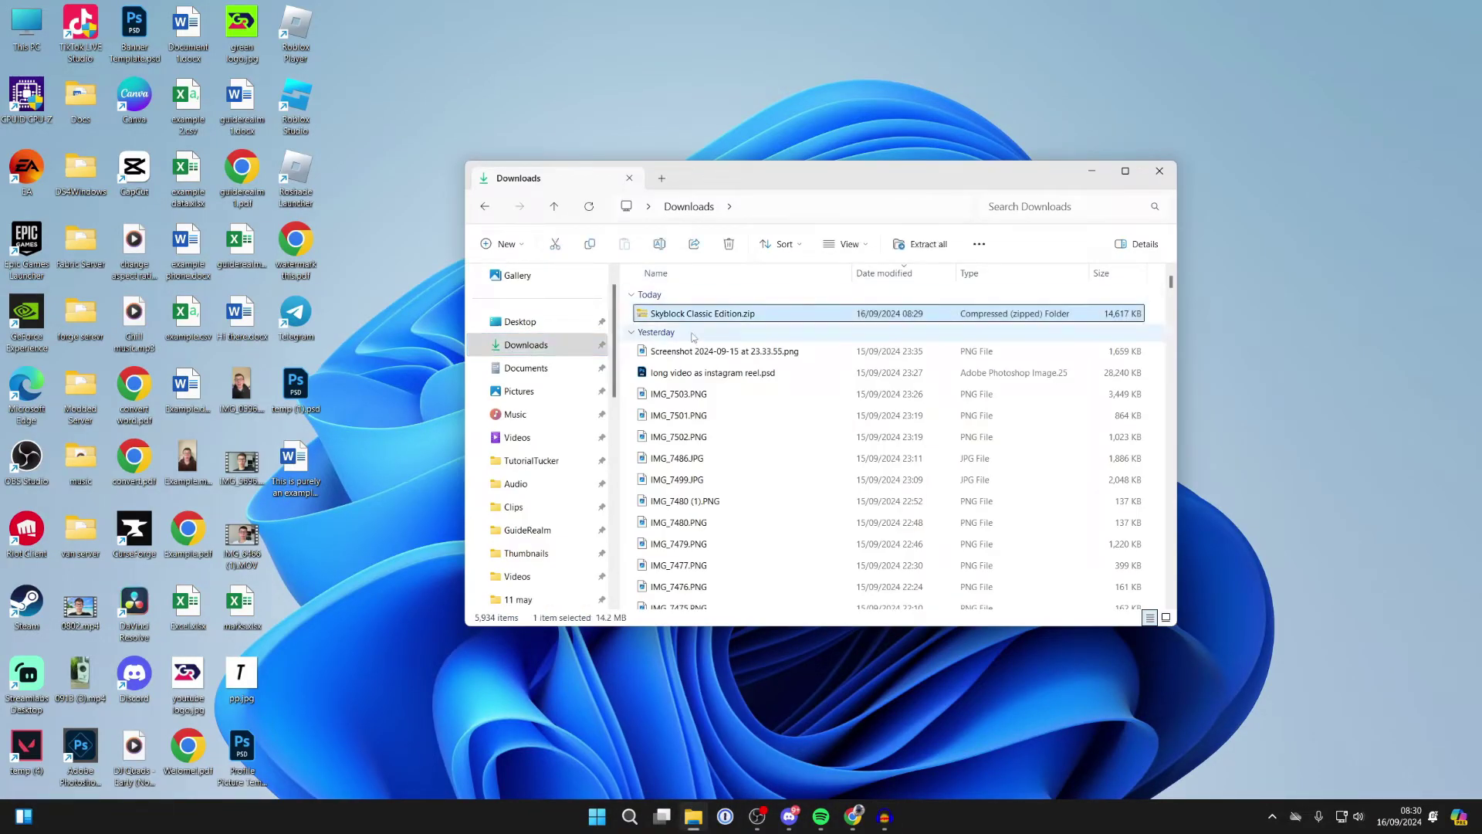
{"action": "left_click_drag", "start_coordinate": [782, 170], "coordinate": [1142, 249]}
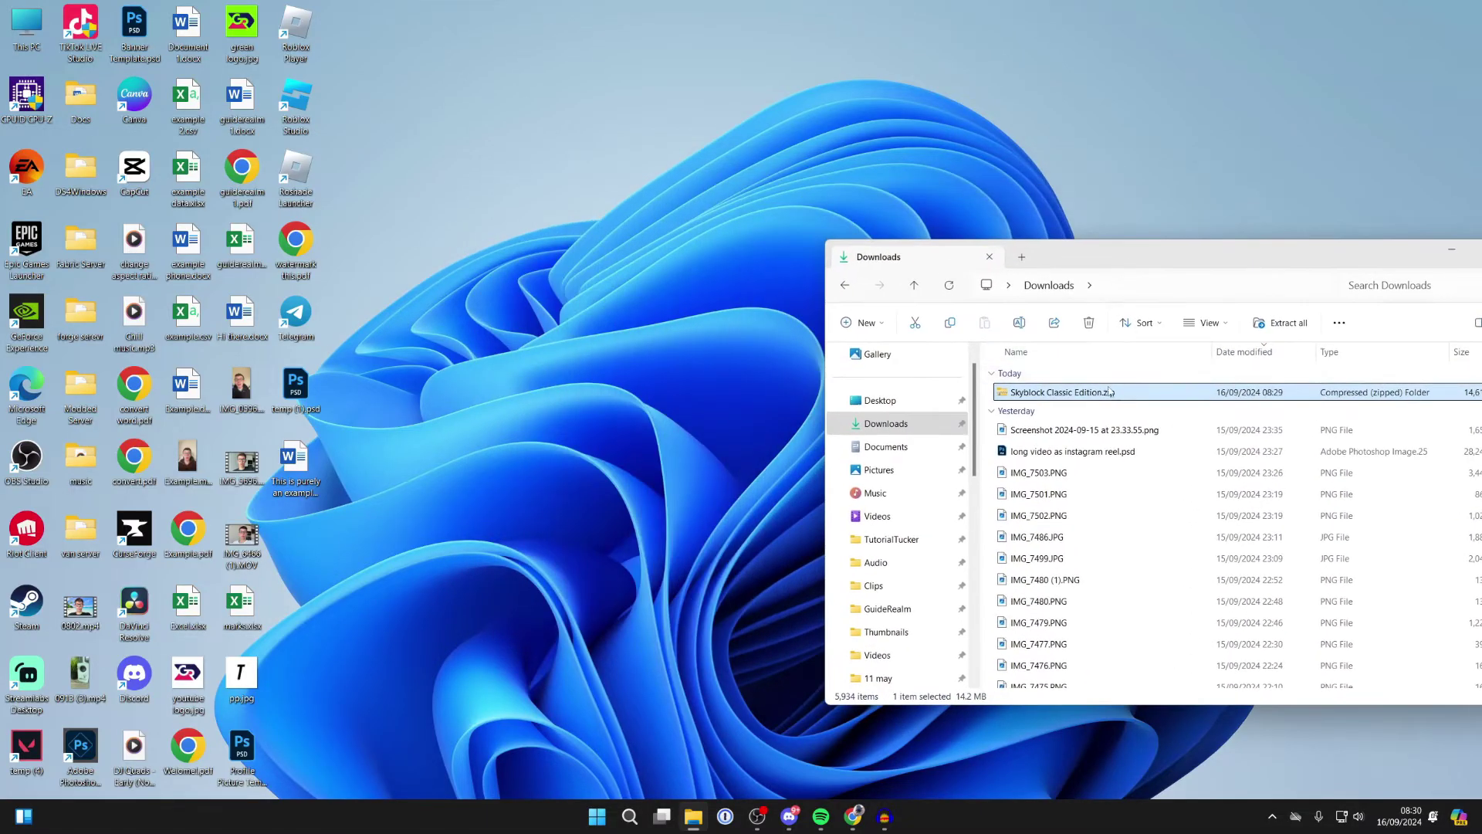
{"action": "left_click_drag", "start_coordinate": [1104, 393], "coordinate": [672, 351]}
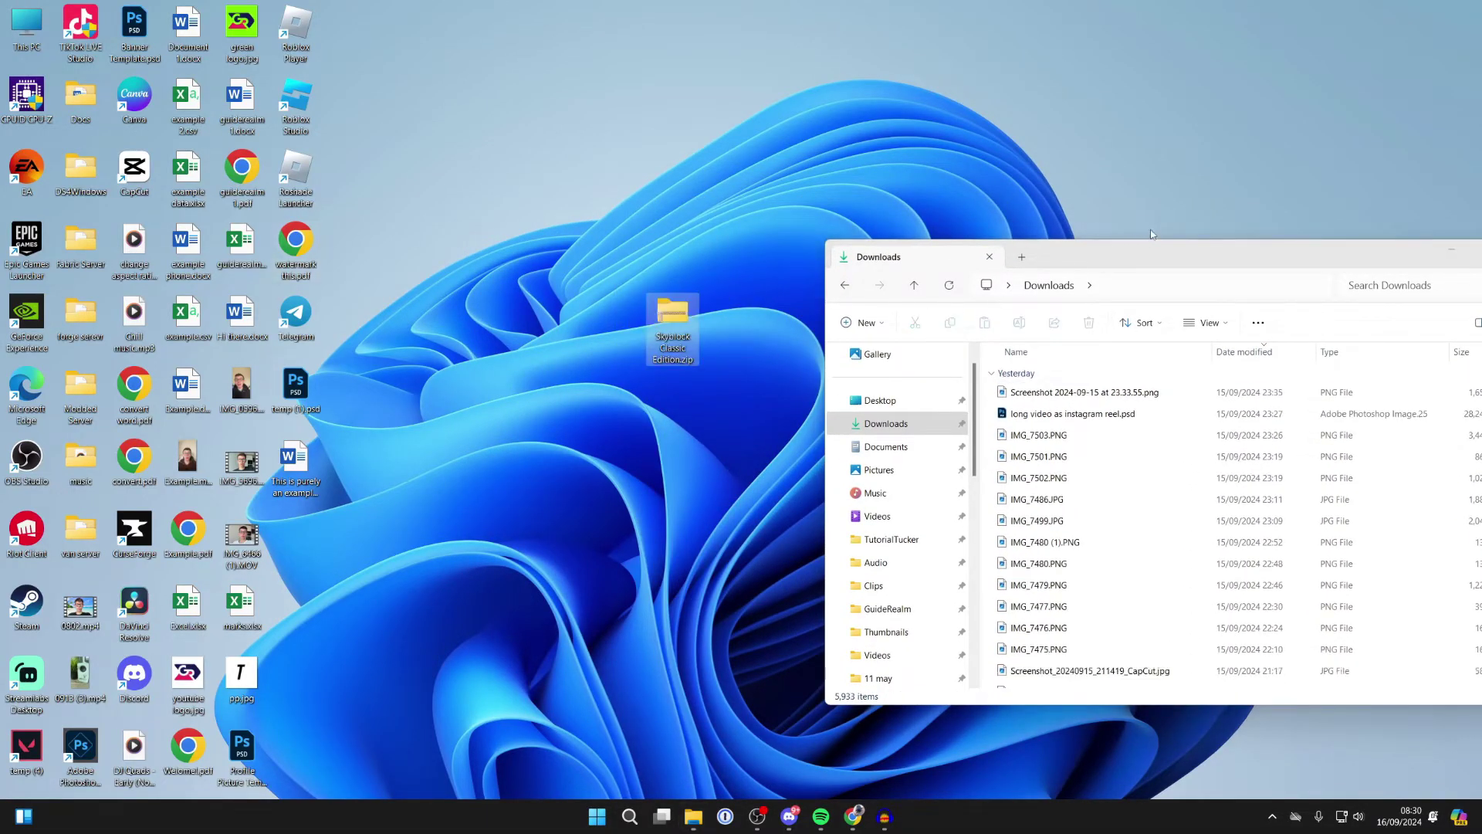
{"action": "key", "text": "super+d"}
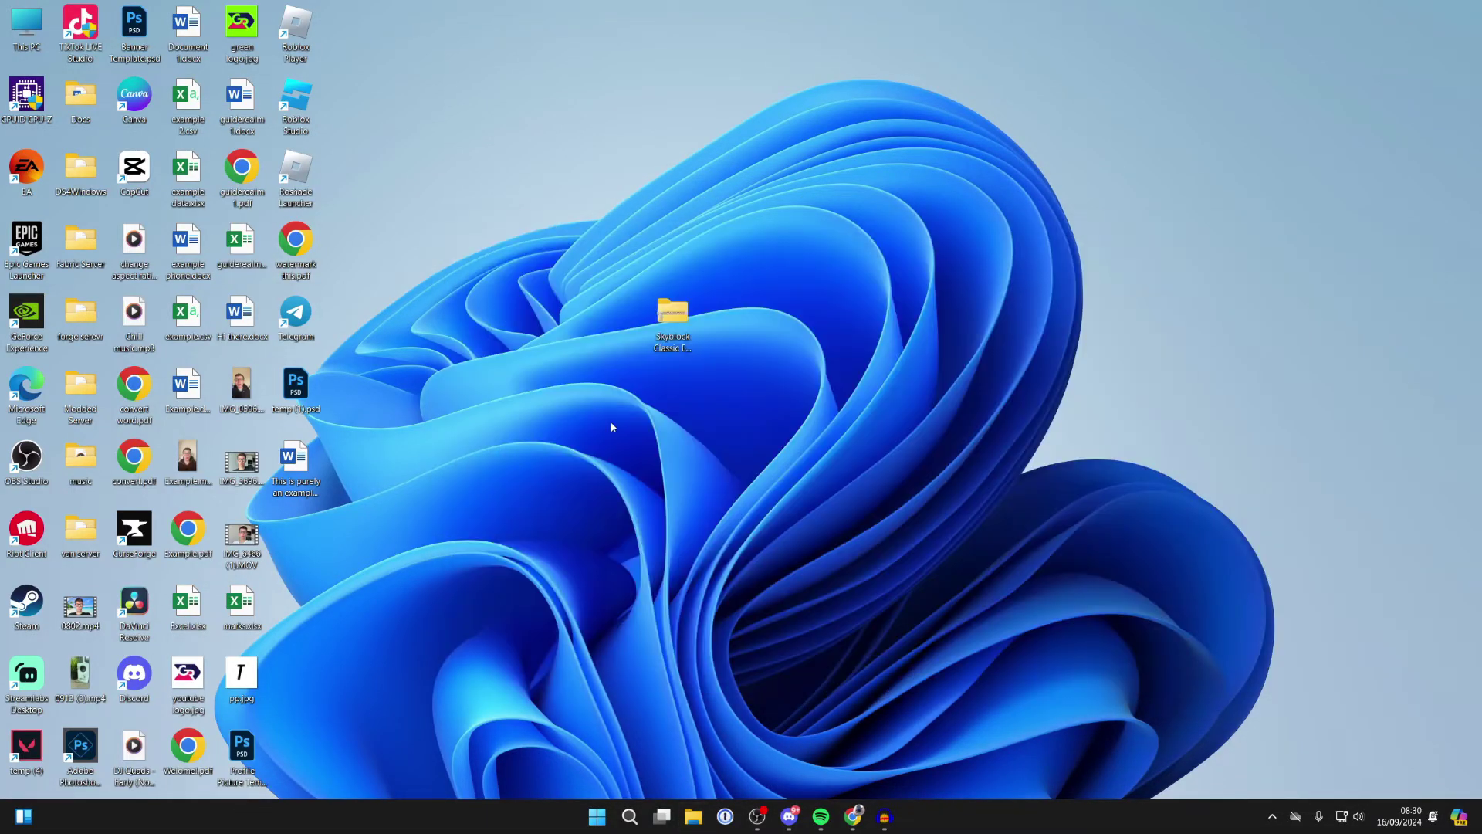
Step: Drag the Skyblock Classic Edition folder out of the zip onto the desktop
{"action": "double_click", "coordinate": [682, 325]}
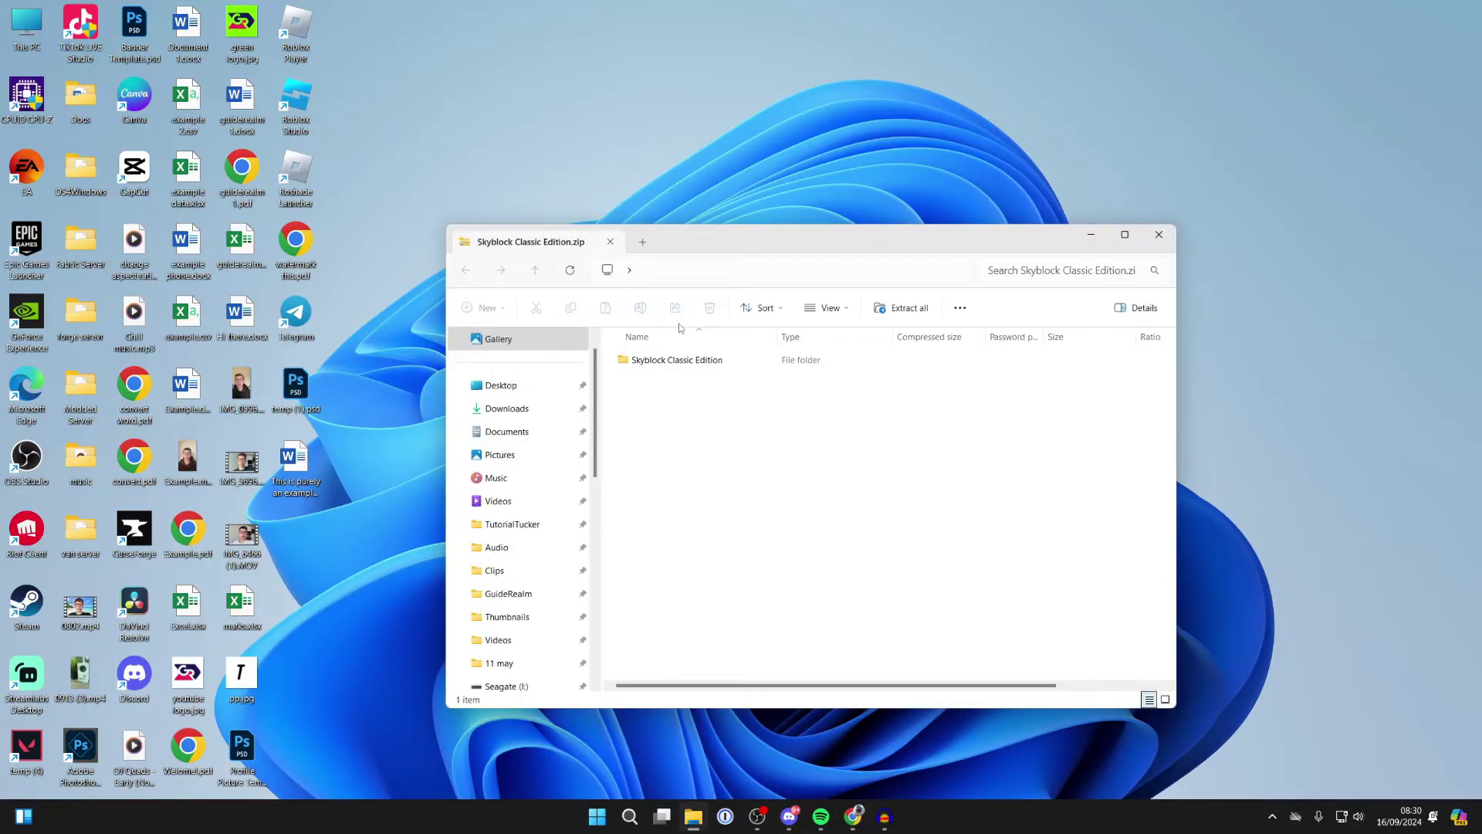
{"action": "left_click_drag", "start_coordinate": [697, 244], "coordinate": [514, 141]}
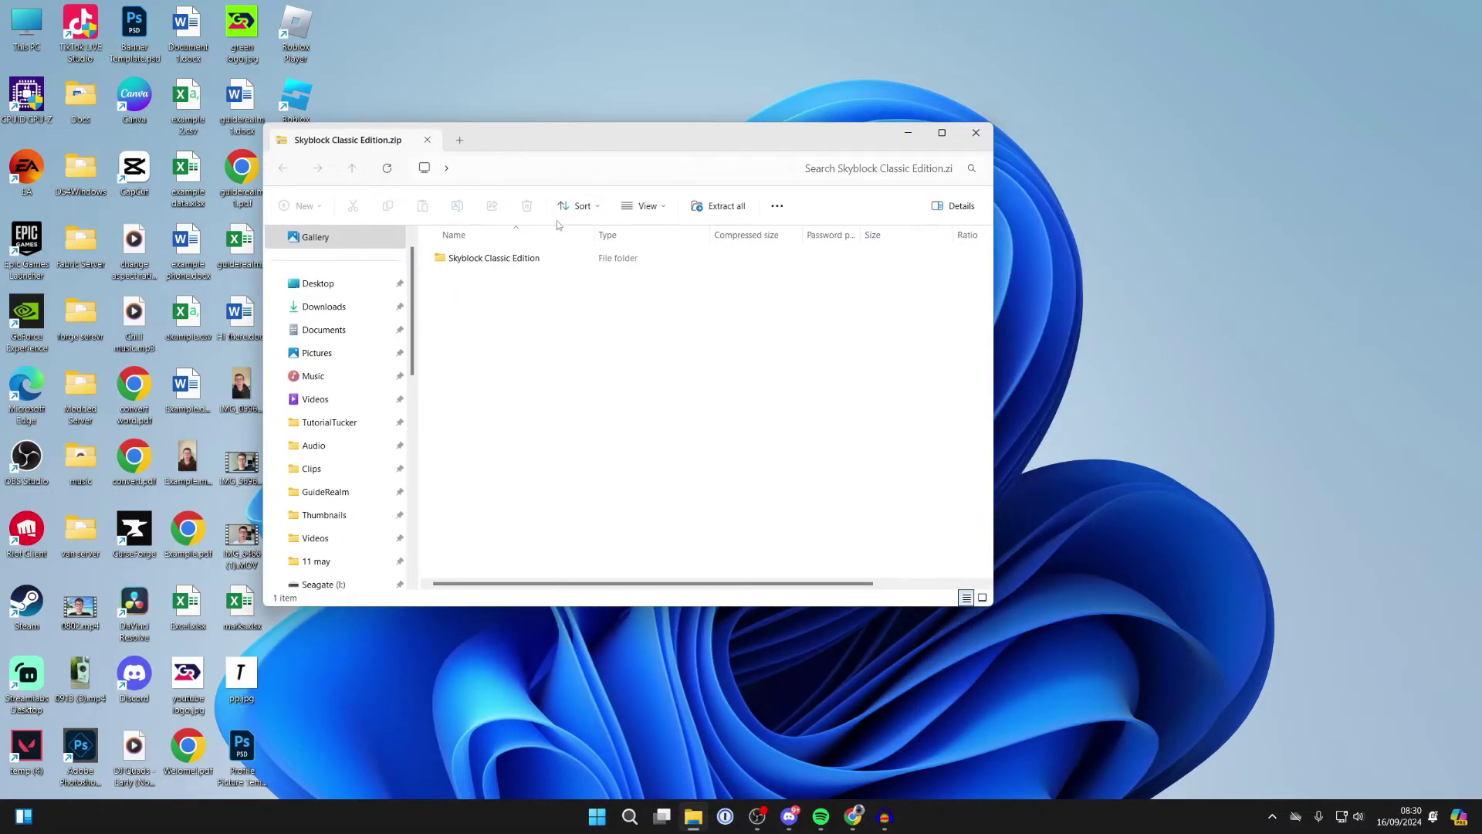
{"action": "left_click", "coordinate": [587, 264]}
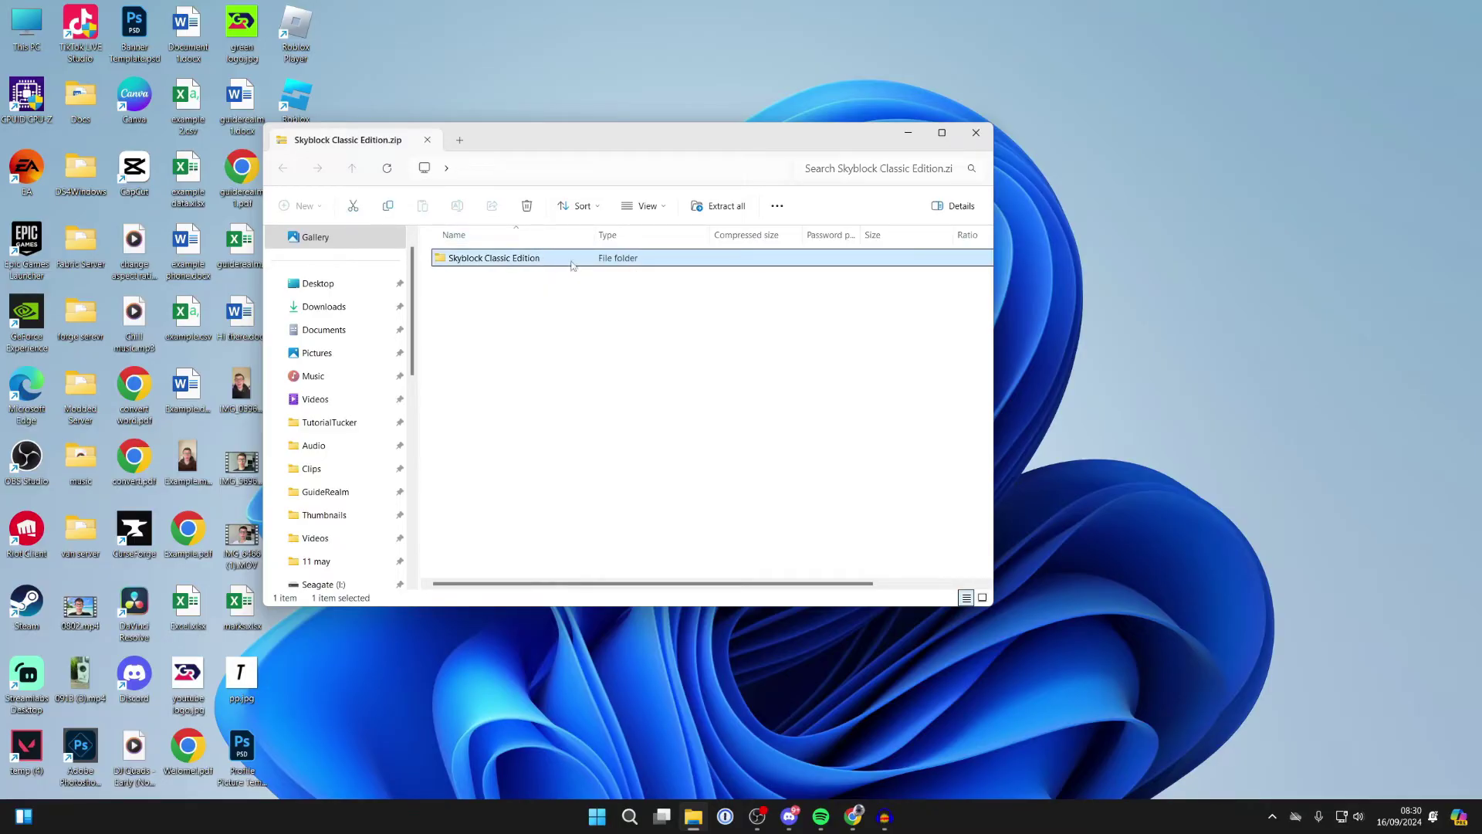
{"action": "left_click_drag", "start_coordinate": [572, 265], "coordinate": [1102, 307]}
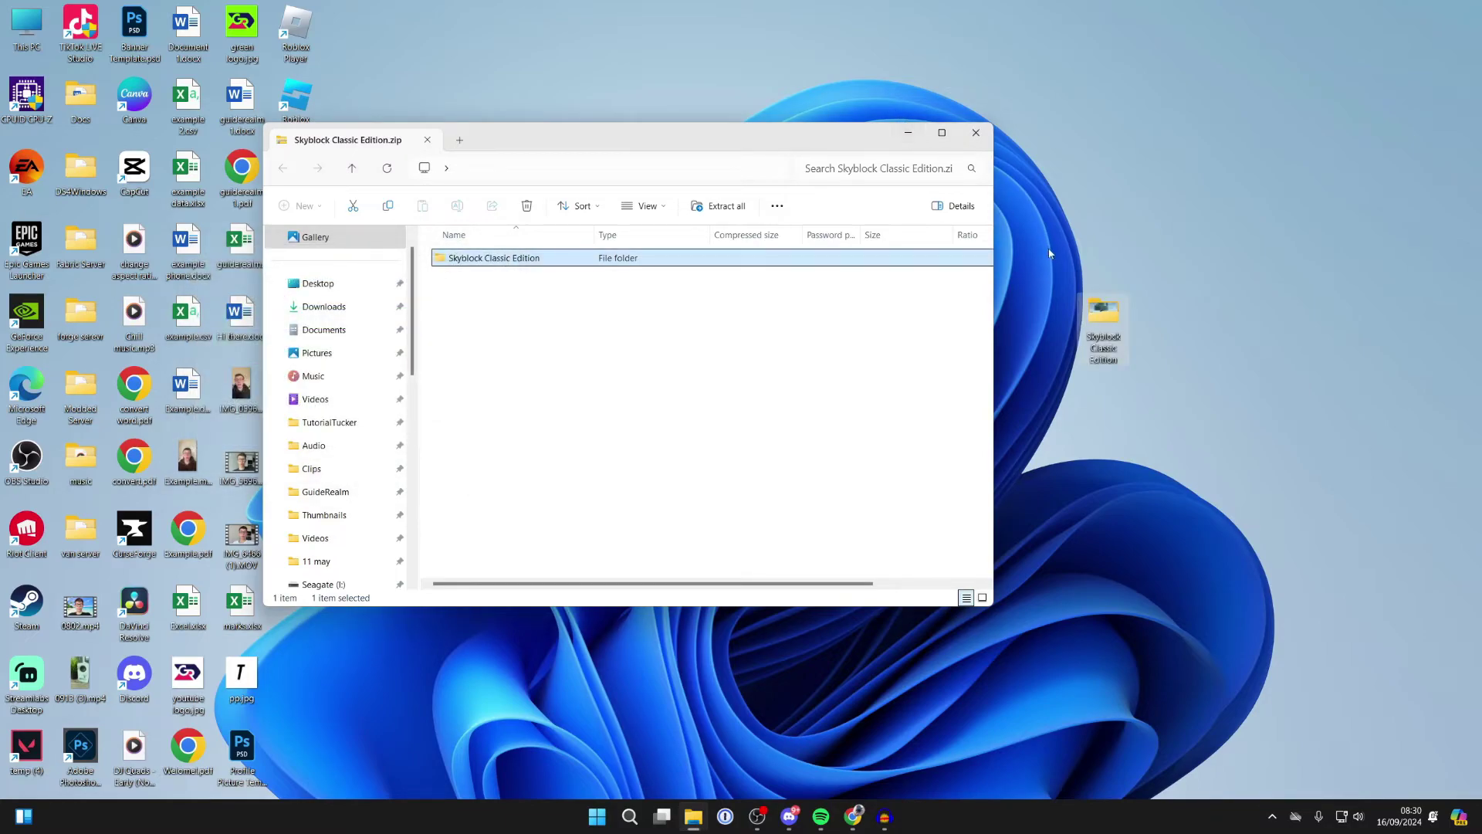
{"action": "left_click", "coordinate": [975, 132]}
Step: Place the extracted folder beside the zip and confirm it holds the world files
{"action": "left_click_drag", "start_coordinate": [1121, 306], "coordinate": [746, 307]}
{"action": "double_click", "coordinate": [734, 335]}
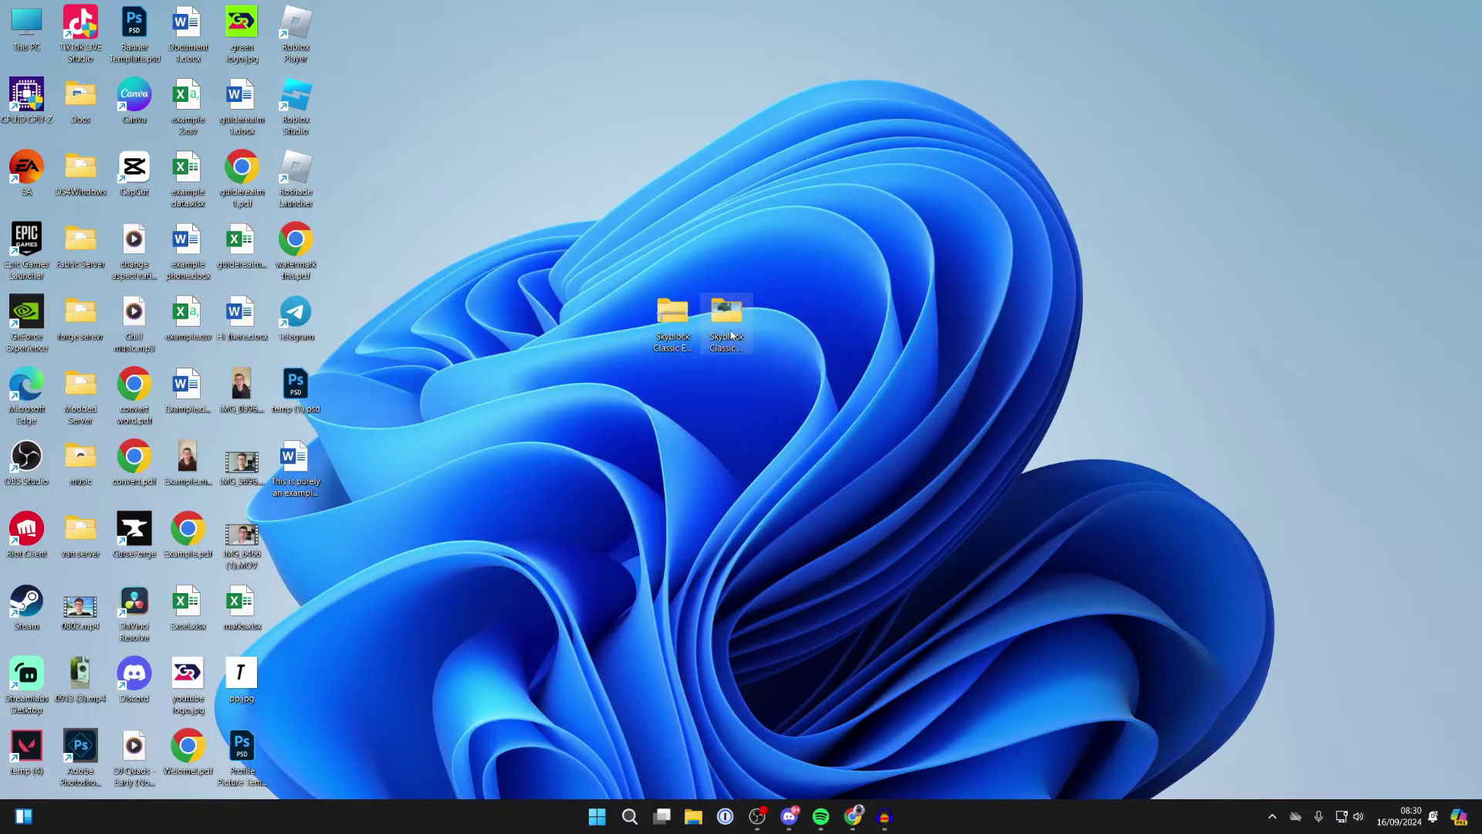
{"action": "left_click_drag", "start_coordinate": [622, 470], "coordinate": [585, 246]}
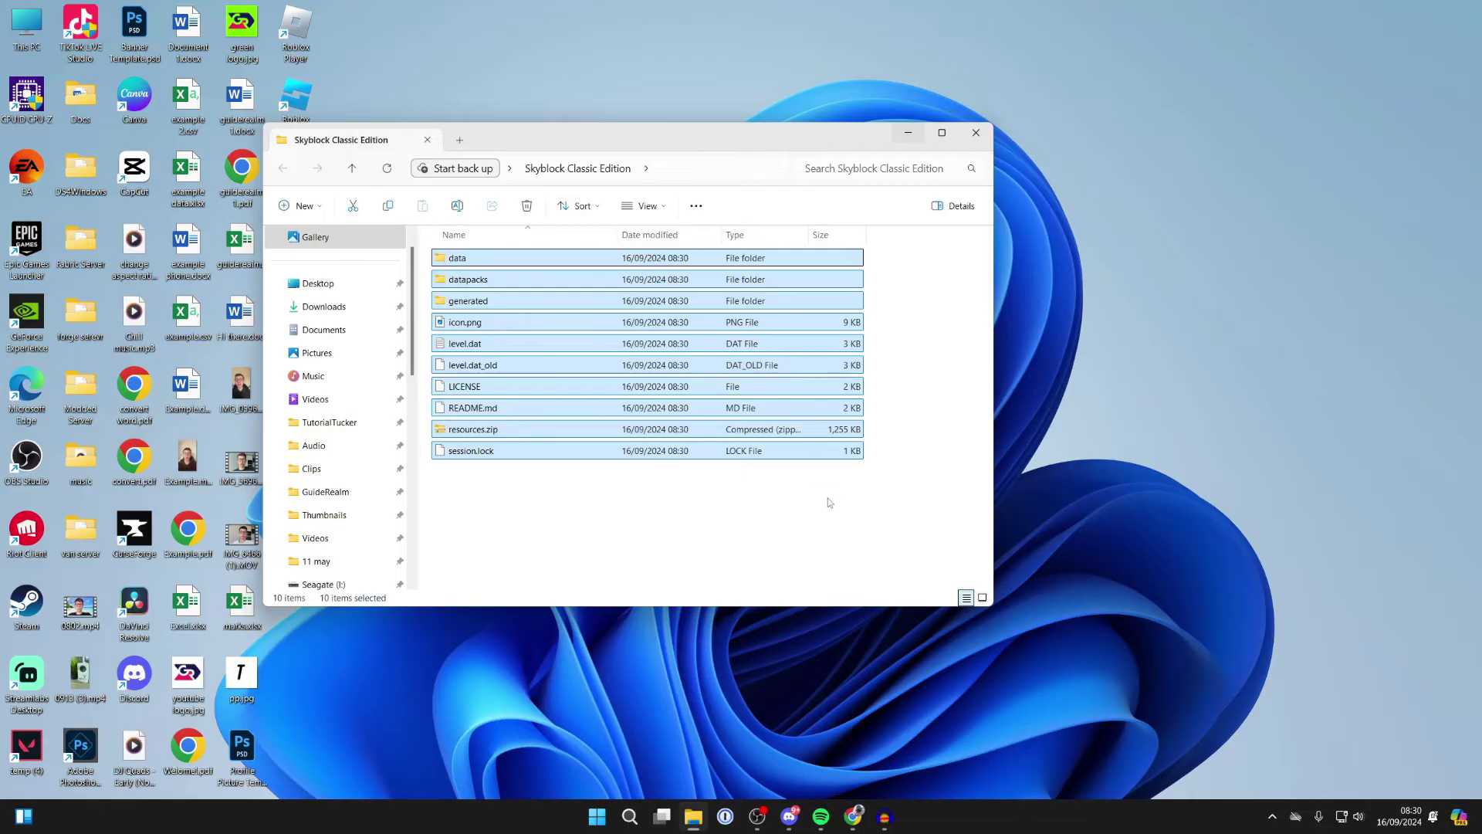
{"action": "left_click", "coordinate": [976, 132]}
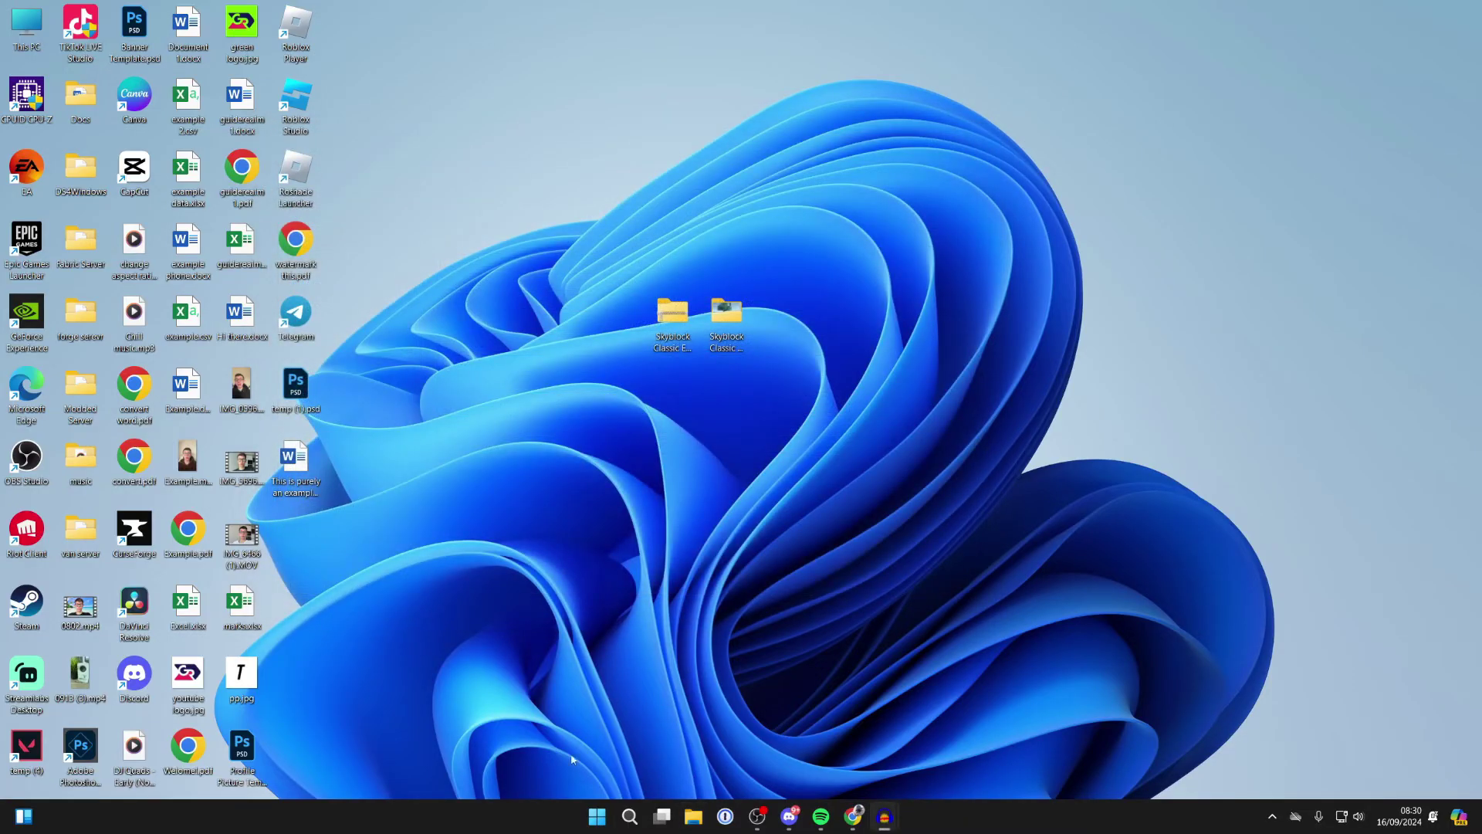
Step: Launch Minecraft Launcher by searching 'mine' and view its Java installations
{"action": "left_click", "coordinate": [622, 816]}
{"action": "type", "text": "mine"}
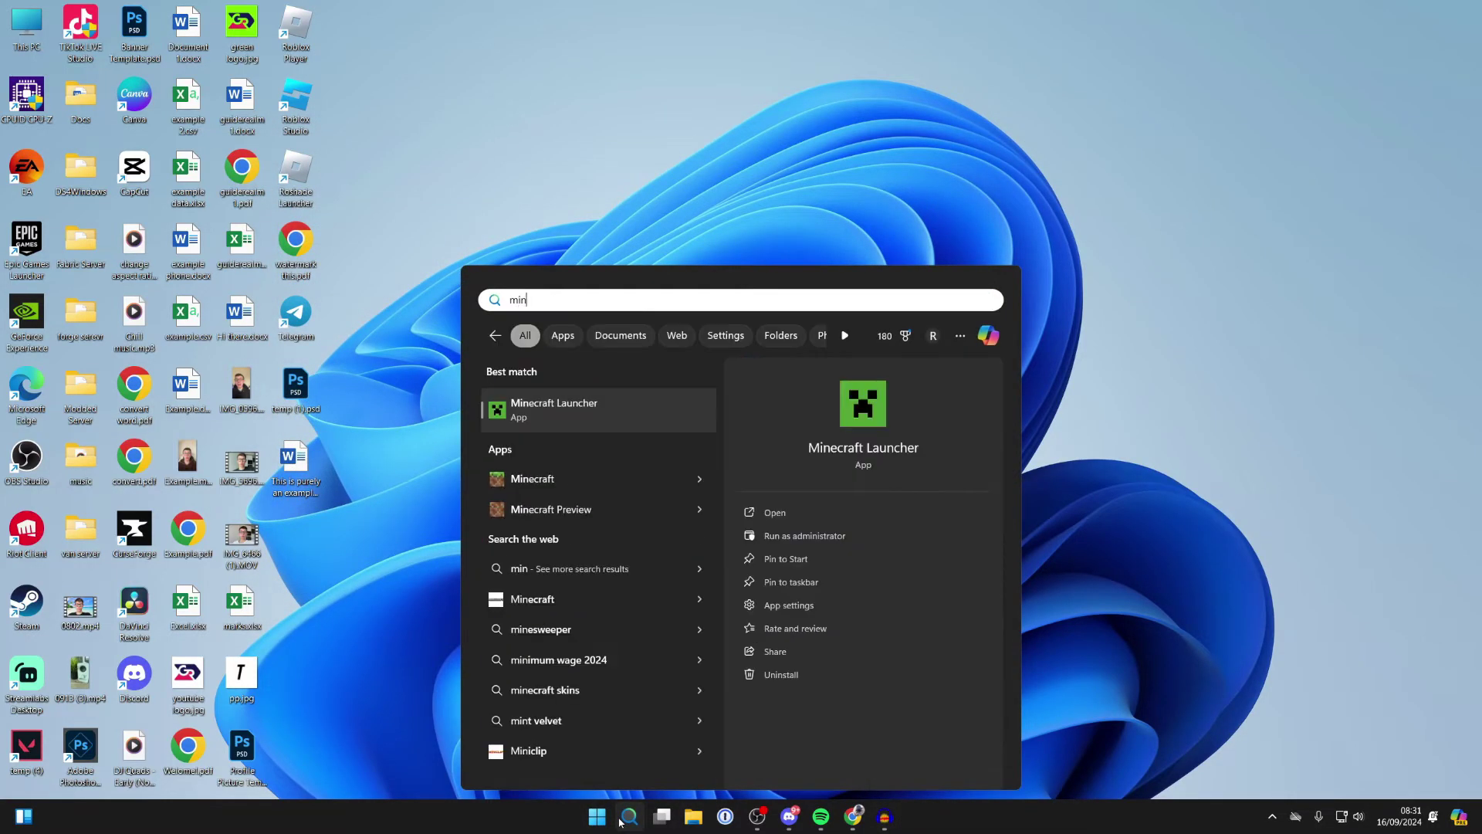
{"action": "key", "text": "Return"}
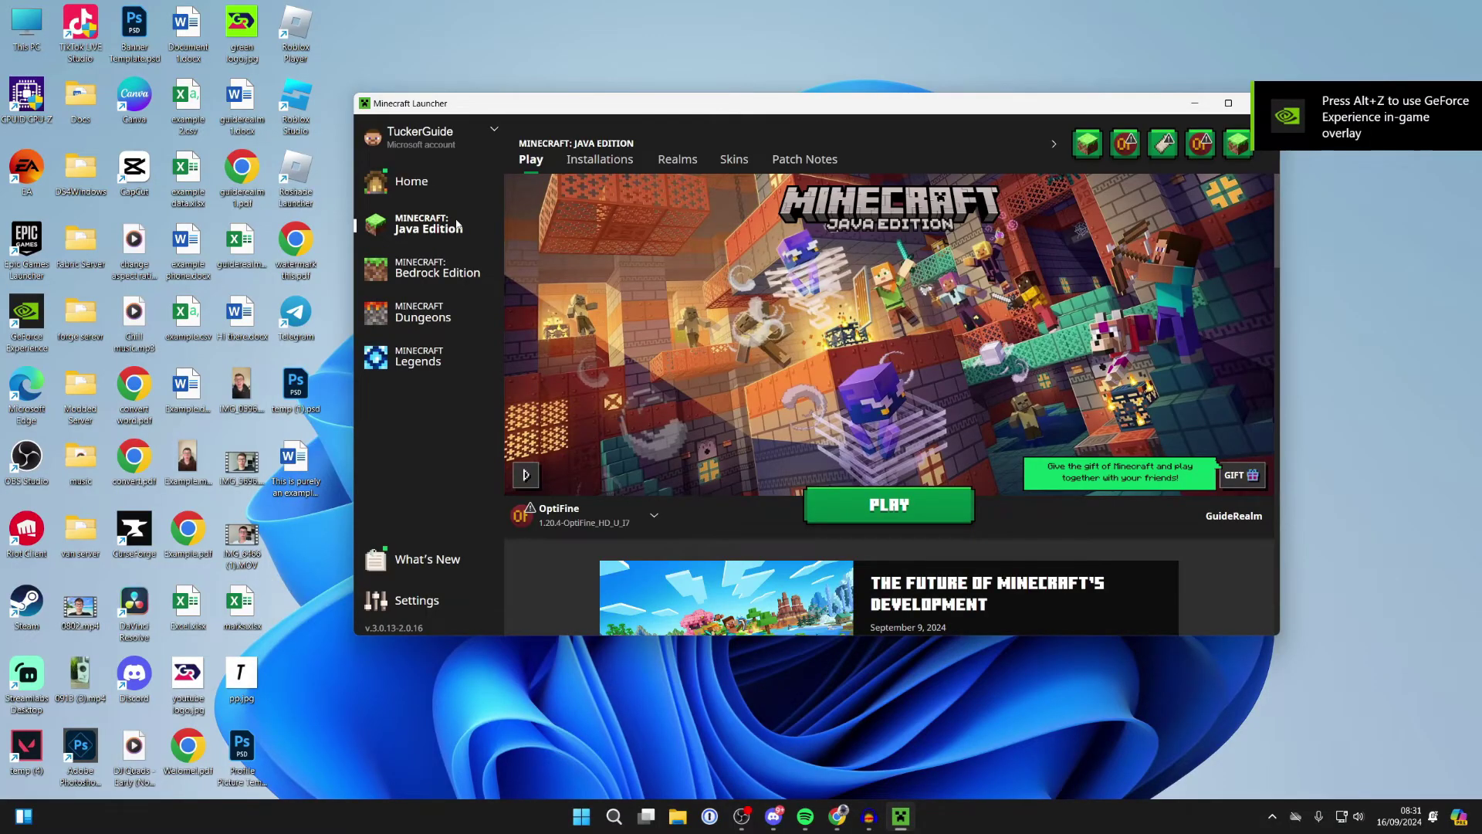
{"action": "left_click", "coordinate": [607, 159]}
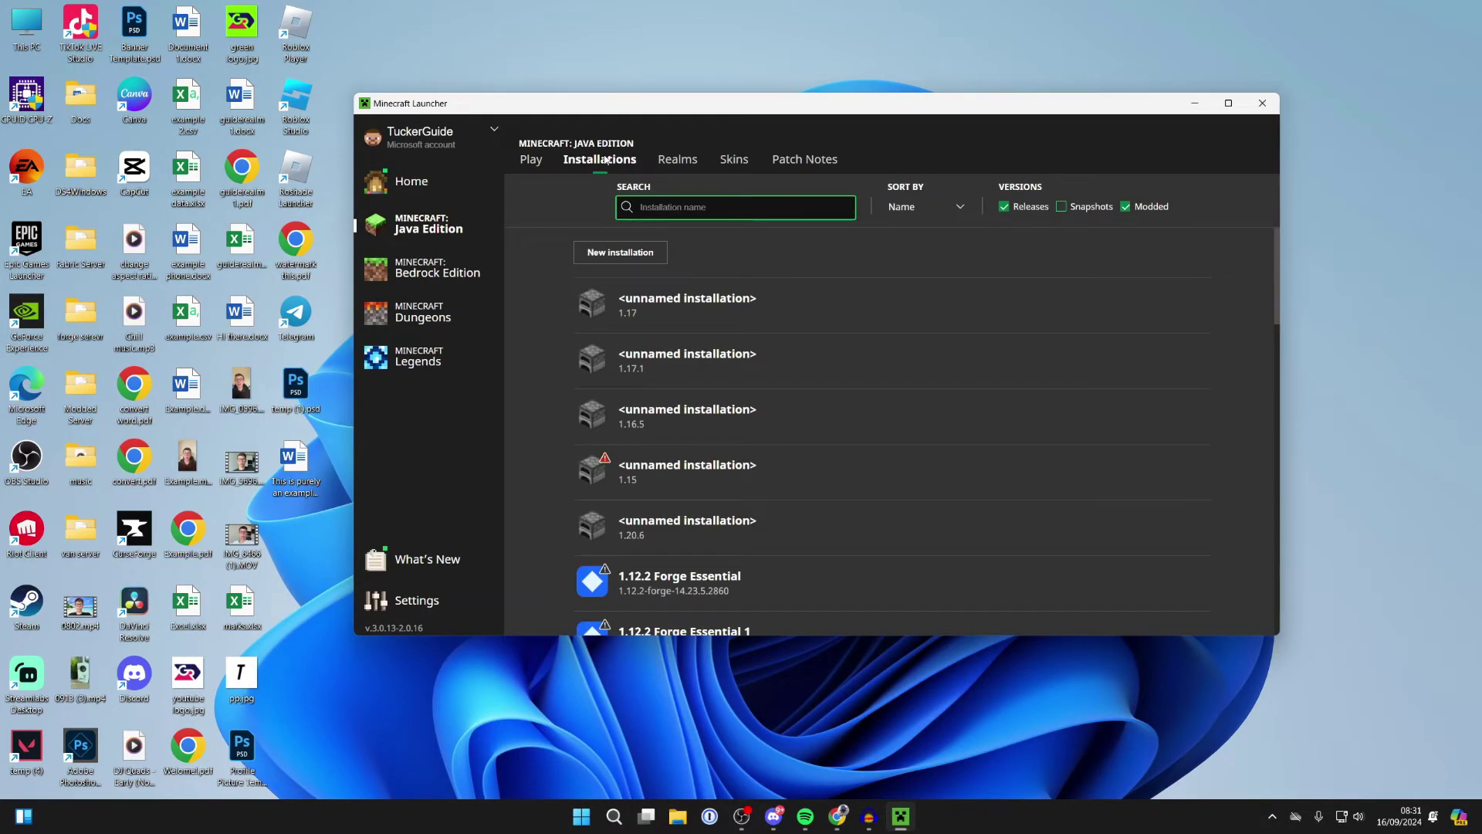
Step: Cancel a new installation and open the 'custom map' 1.20.6 installation's game folder
{"action": "left_click", "coordinate": [602, 253]}
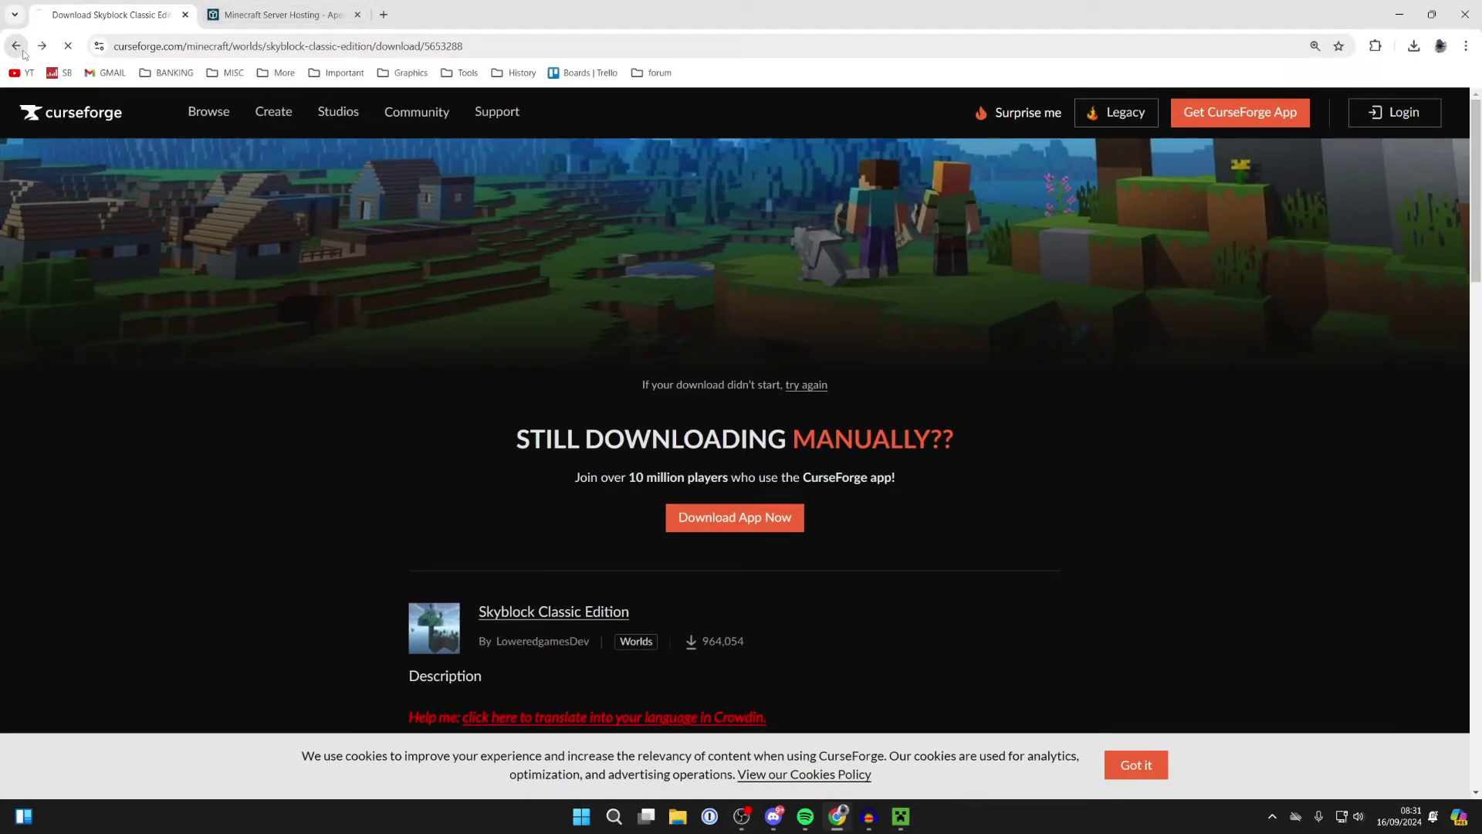
{"action": "left_click", "coordinate": [17, 48]}
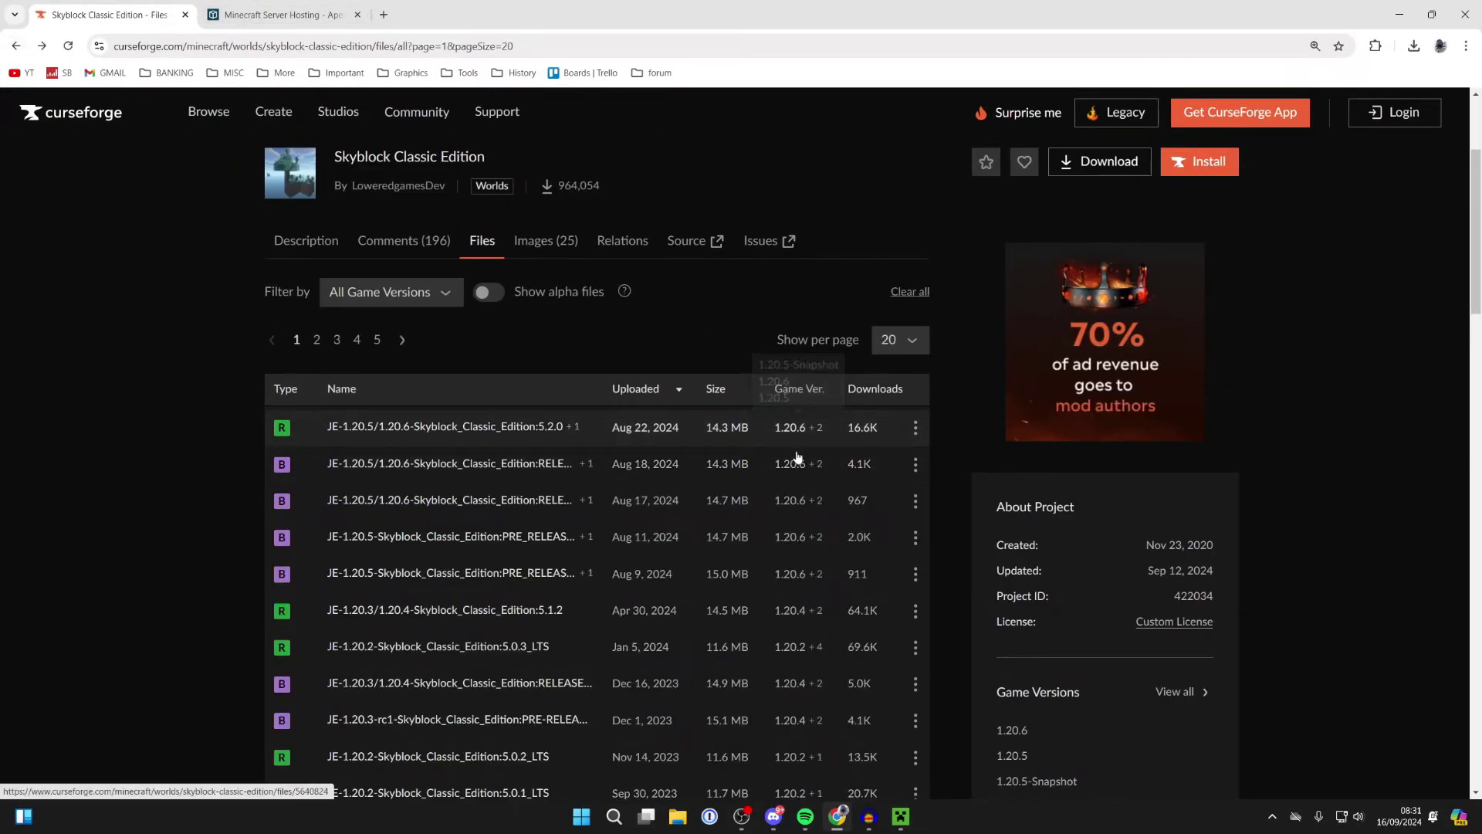
{"action": "left_click", "coordinate": [1398, 14]}
{"action": "left_click", "coordinate": [772, 318]}
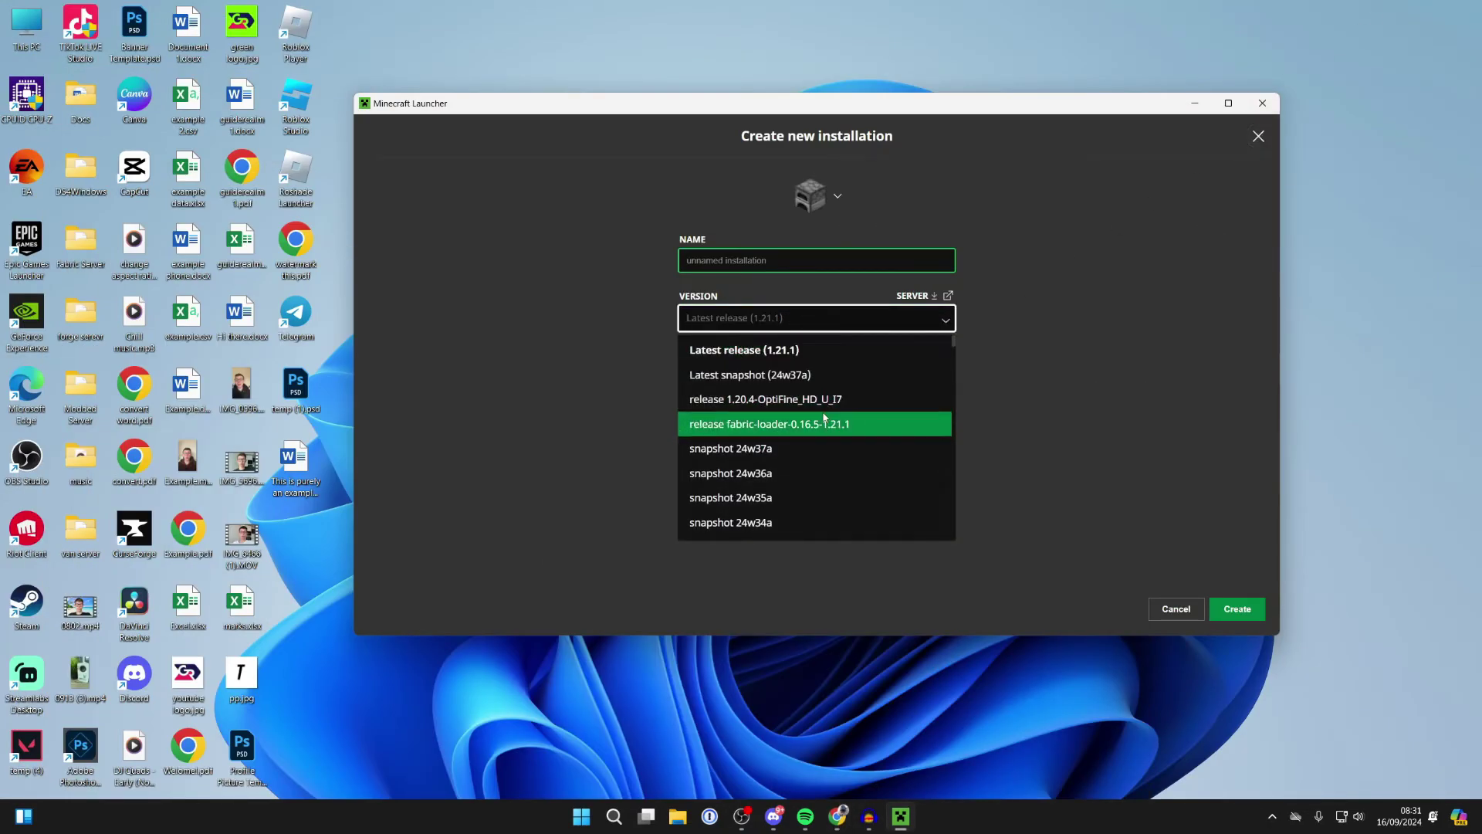
{"action": "scroll", "coordinate": [822, 412], "scroll_direction": "down", "scroll_amount": 2}
{"action": "key", "text": "Escape"}
{"action": "scroll", "coordinate": [778, 317], "scroll_direction": "down", "scroll_amount": 10}
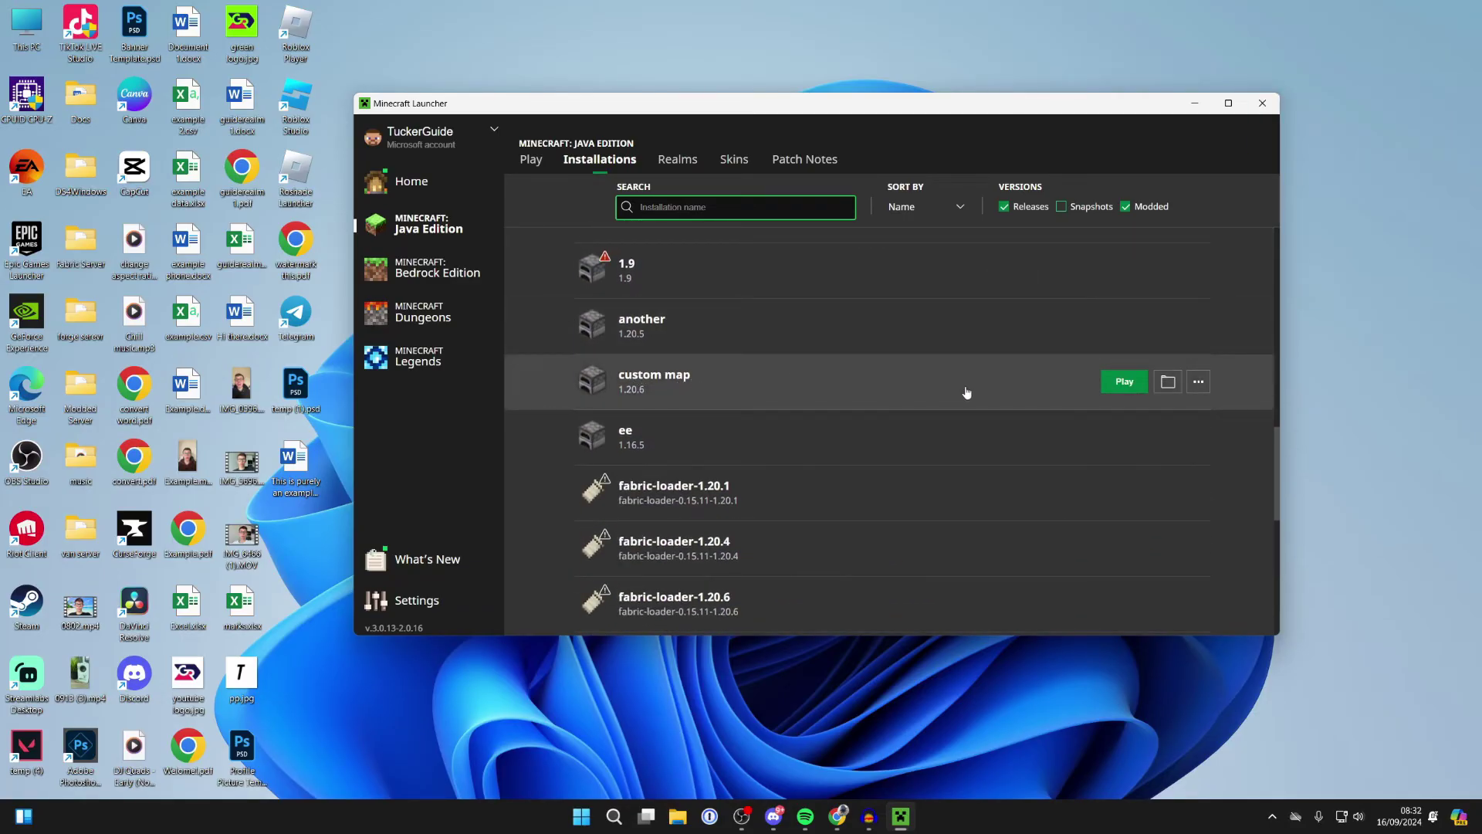
{"action": "left_click", "coordinate": [1164, 384]}
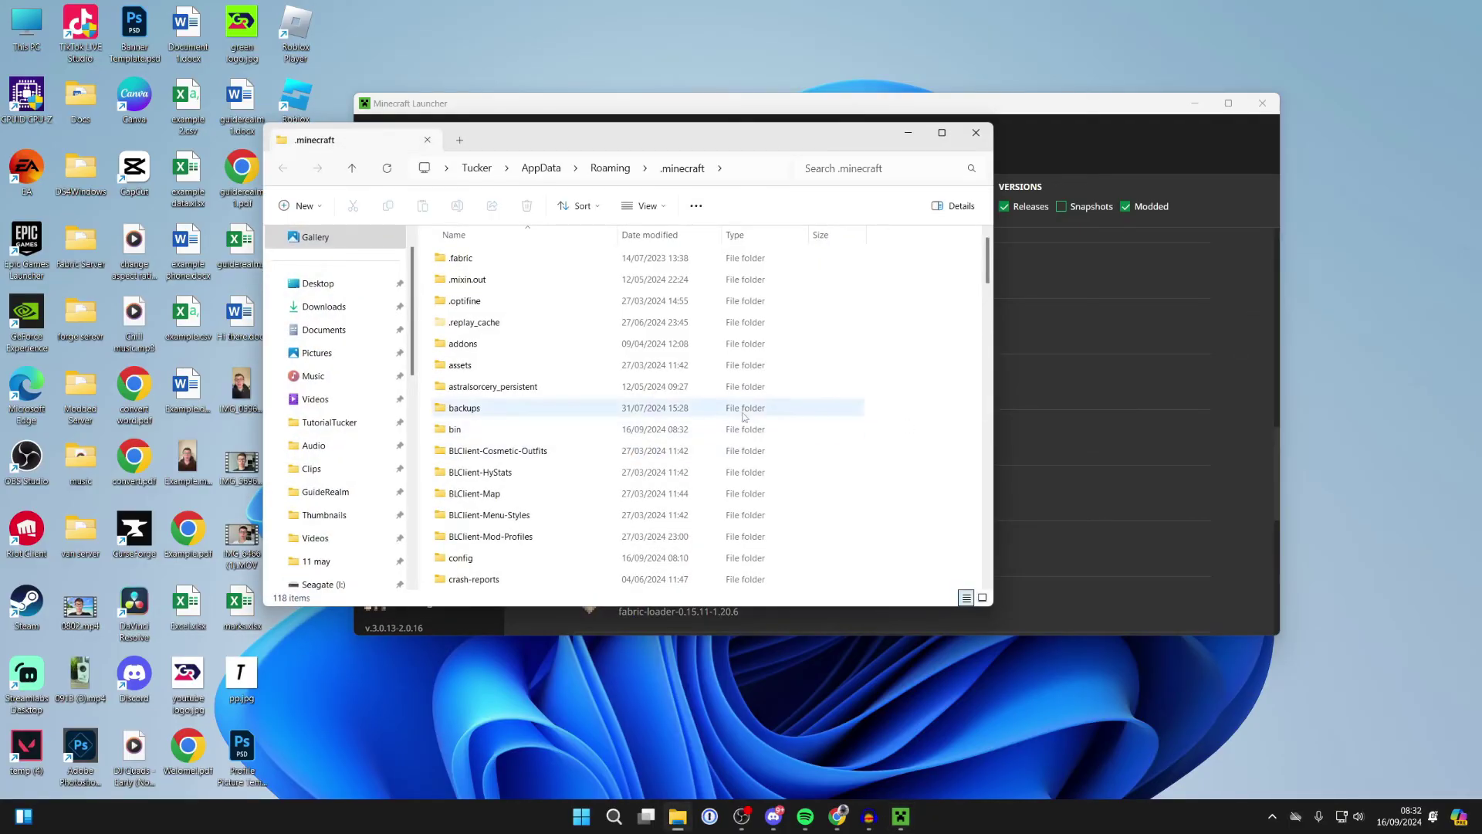
Step: Move the Skyblock Classic Edition folder from the desktop into .minecraft's saves folder
{"action": "scroll", "coordinate": [509, 433], "scroll_direction": "down", "scroll_amount": 8}
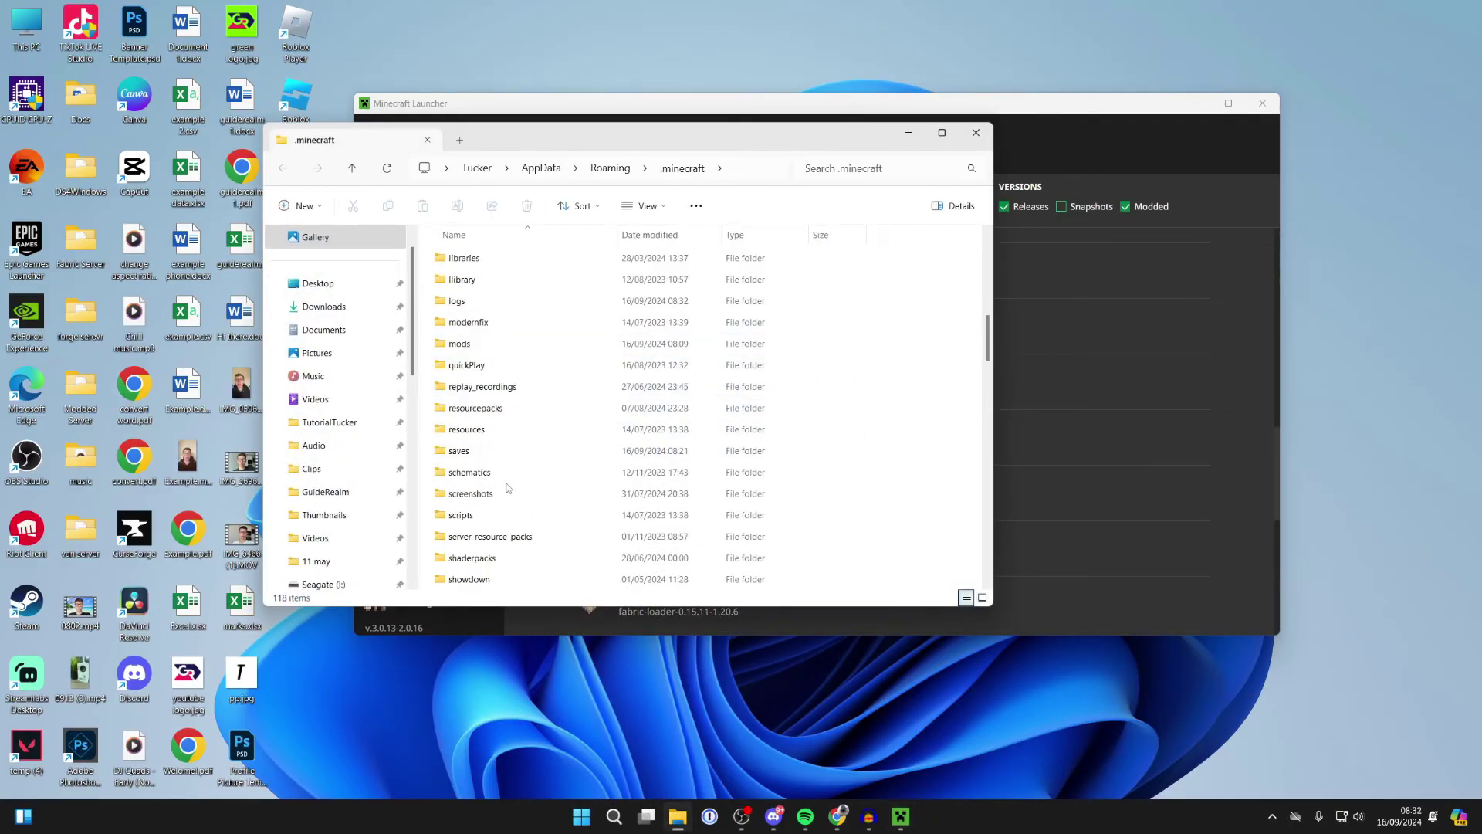
{"action": "double_click", "coordinate": [463, 451]}
{"action": "left_click_drag", "start_coordinate": [710, 134], "coordinate": [802, 371]}
{"action": "left_click_drag", "start_coordinate": [727, 315], "coordinate": [853, 569]}
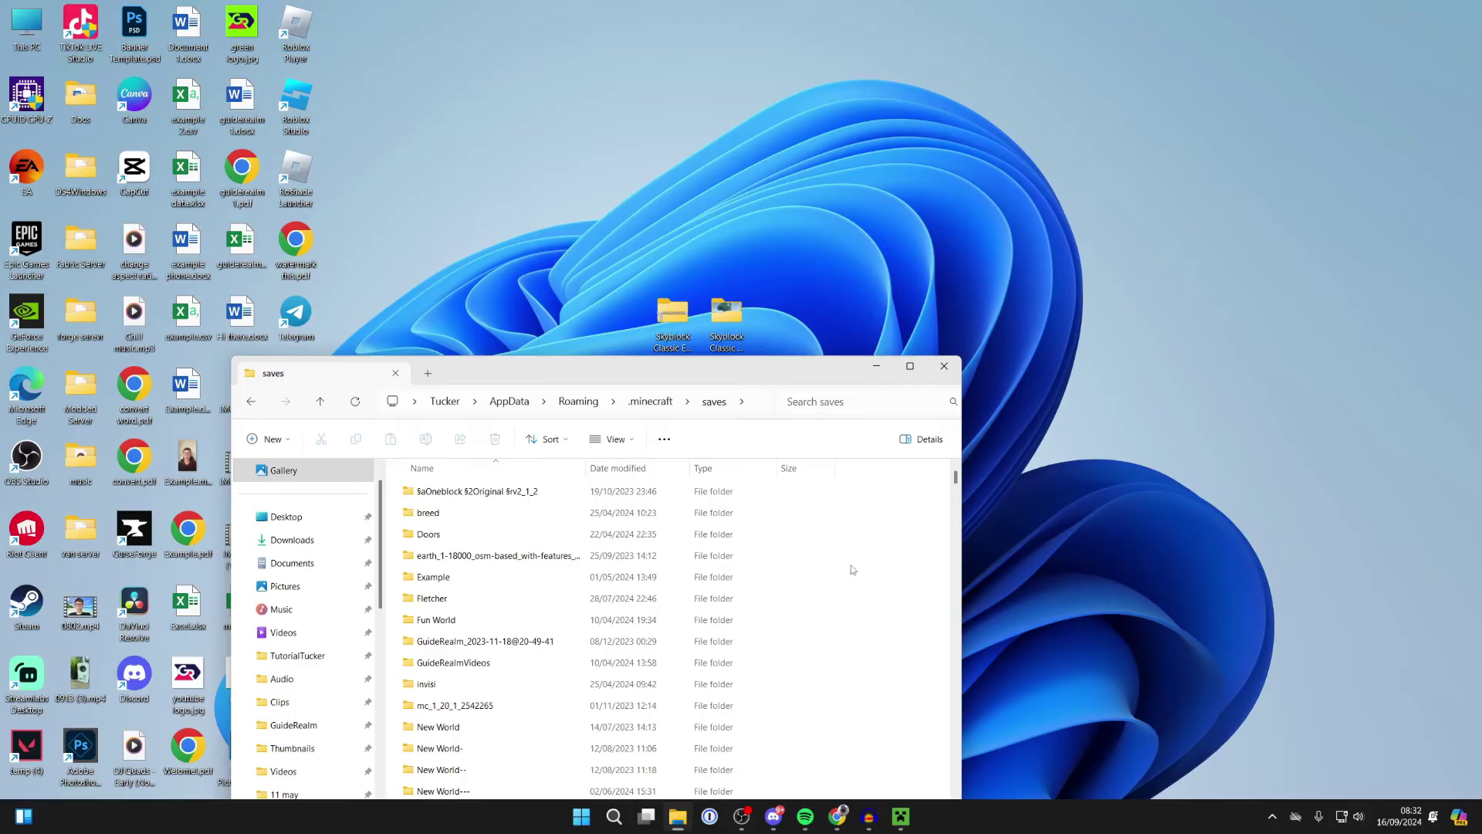
{"action": "left_click", "coordinate": [943, 365]}
Step: Launch Minecraft from the Play page with the 'custom map' installation selected
{"action": "left_click", "coordinate": [900, 816]}
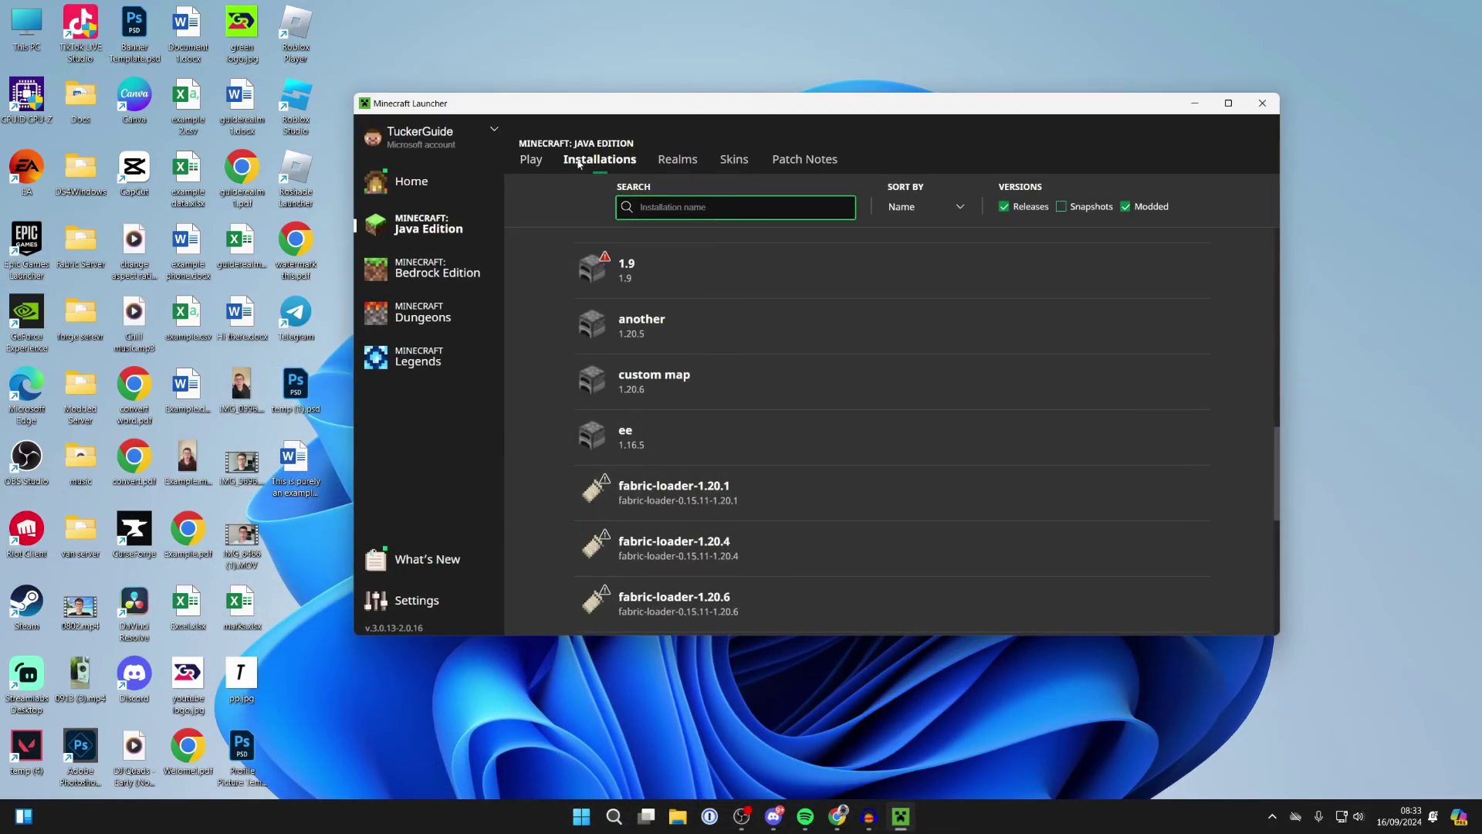
{"action": "left_click", "coordinate": [532, 162]}
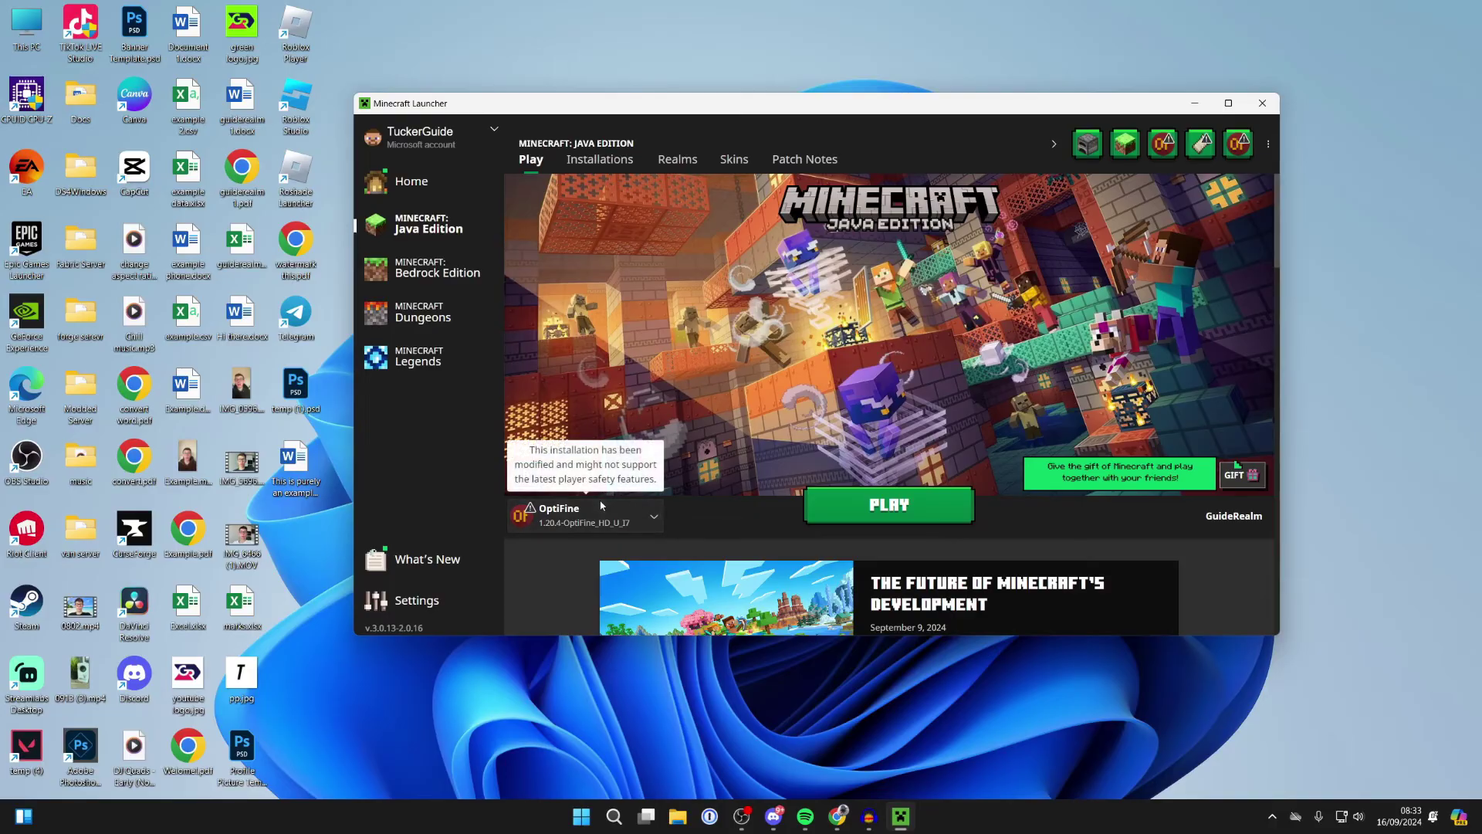
{"action": "left_click", "coordinate": [652, 517]}
{"action": "scroll", "coordinate": [594, 401], "scroll_direction": "down", "scroll_amount": 3}
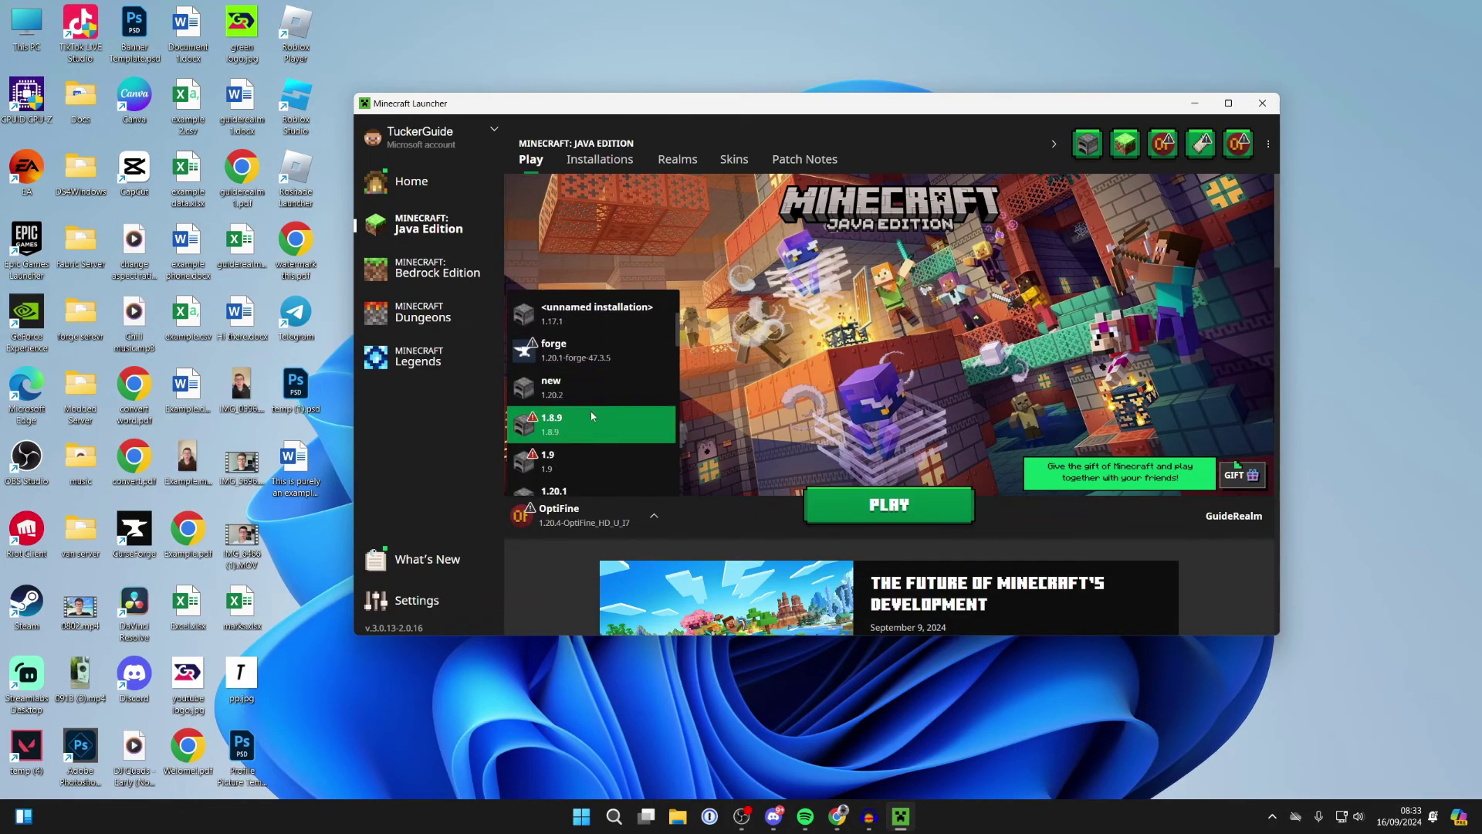
{"action": "scroll", "coordinate": [594, 405], "scroll_direction": "down", "scroll_amount": 3}
{"action": "scroll", "coordinate": [572, 428], "scroll_direction": "down", "scroll_amount": 5}
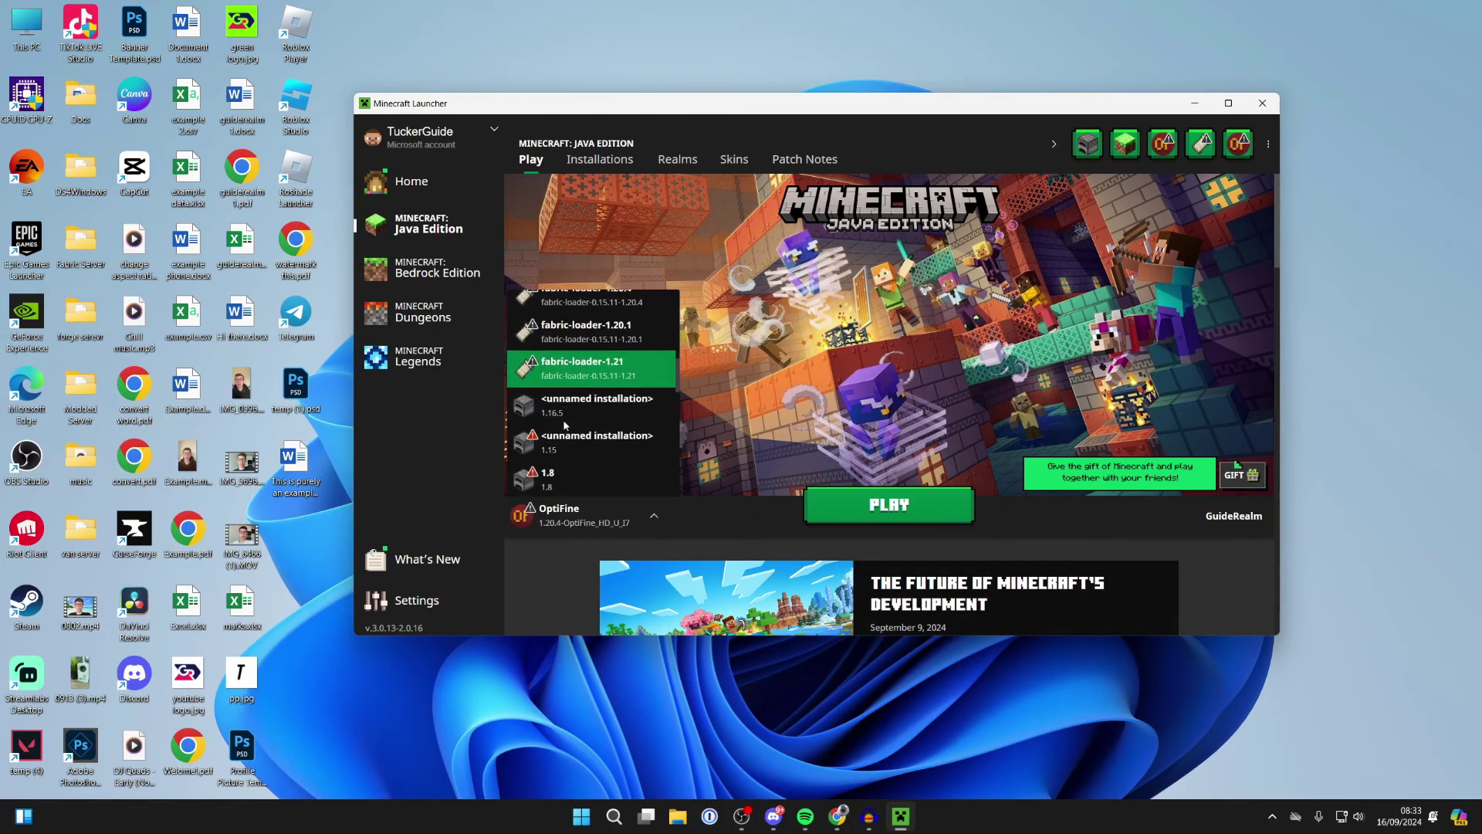
{"action": "left_click", "coordinate": [571, 444]}
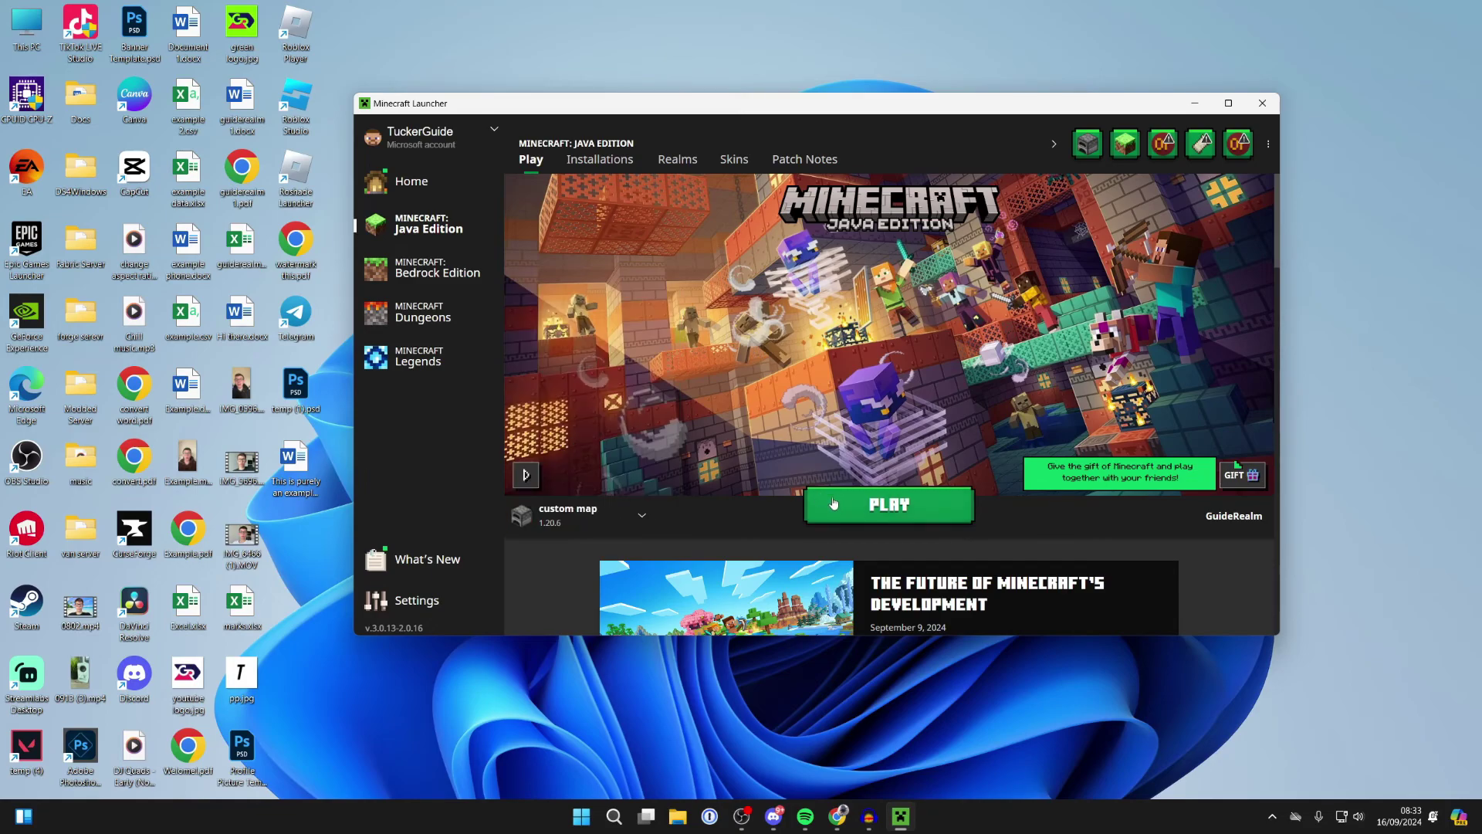
{"action": "left_click", "coordinate": [836, 503]}
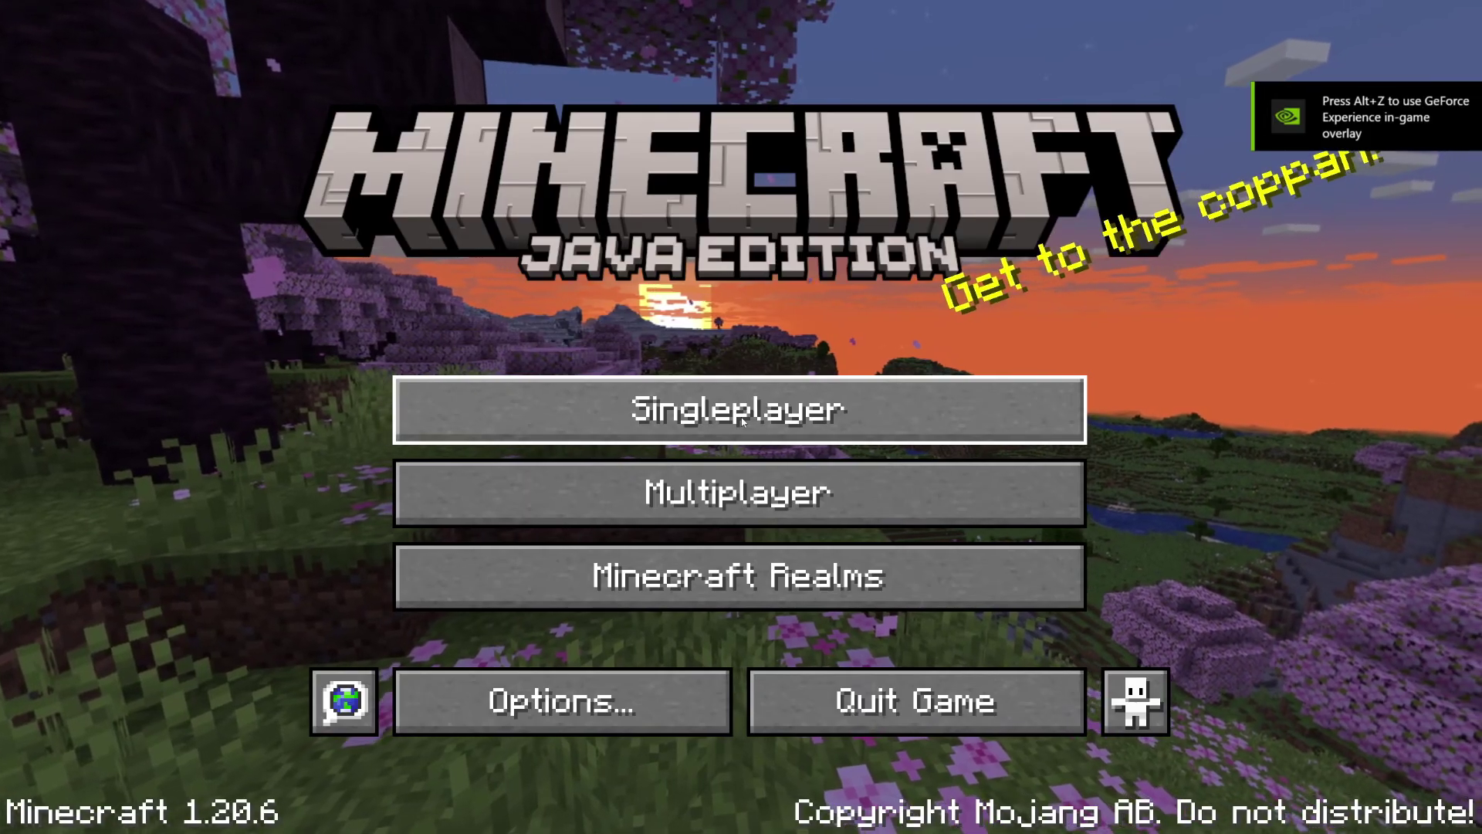
Step: Find Skyblock Classic Edition in Singleplayer by searching 'sky', and play it
{"action": "left_click", "coordinate": [741, 417]}
{"action": "scroll", "coordinate": [742, 421], "scroll_direction": "down", "scroll_amount": 8}
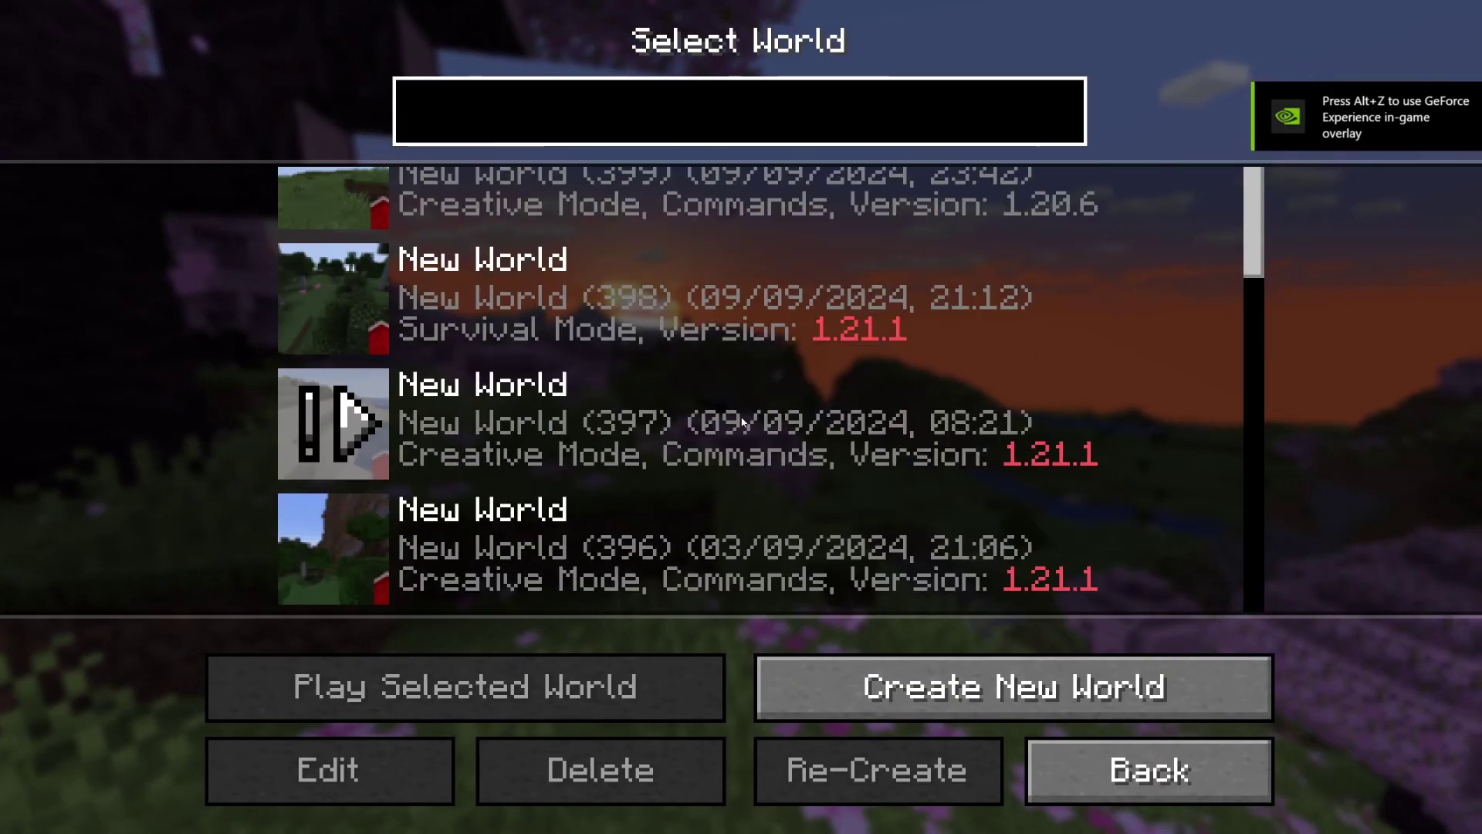
{"action": "scroll", "coordinate": [741, 420], "scroll_direction": "down", "scroll_amount": 12}
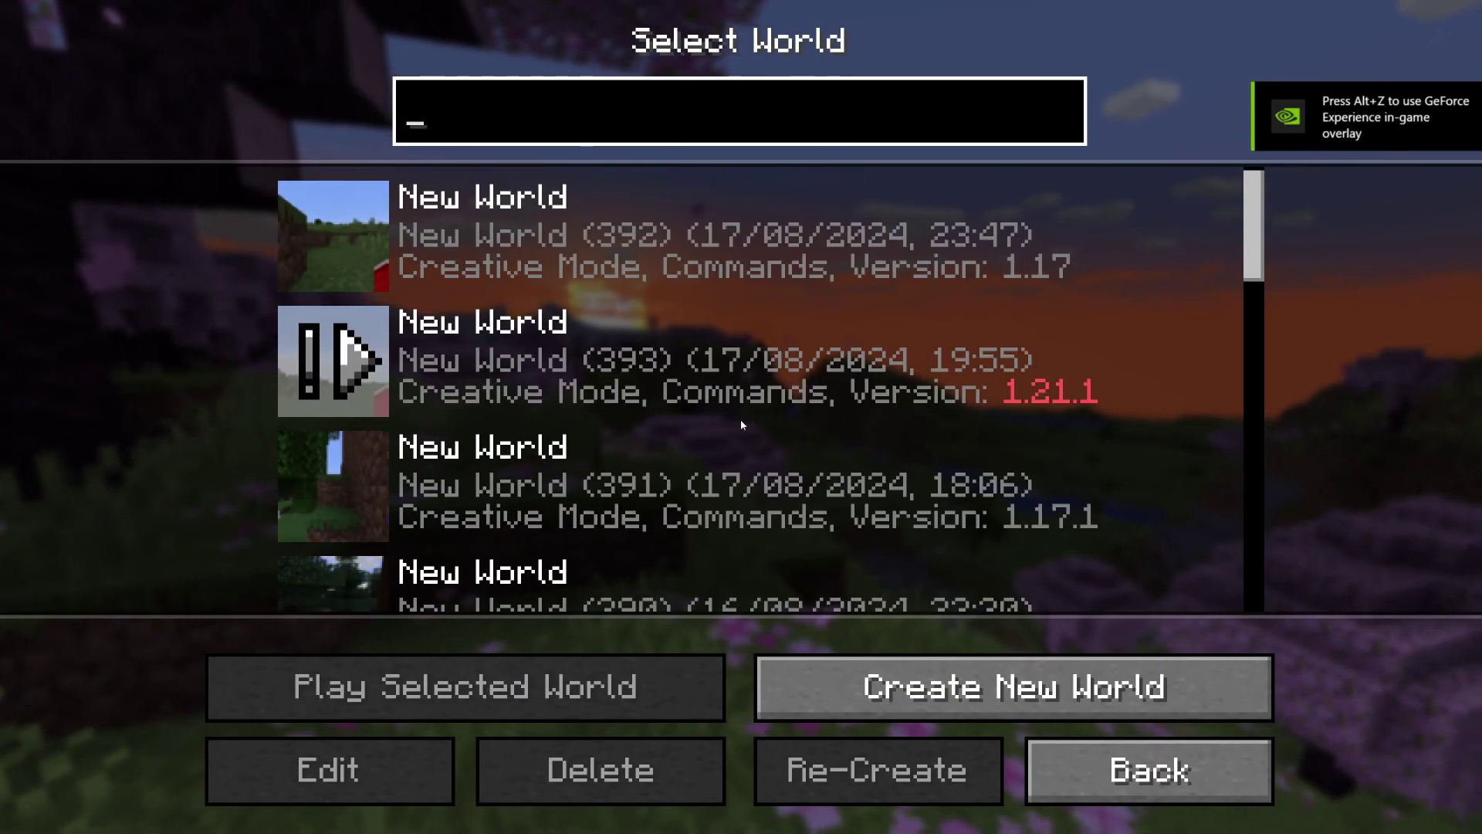
{"action": "left_click", "coordinate": [836, 113]}
{"action": "type", "text": "sky"}
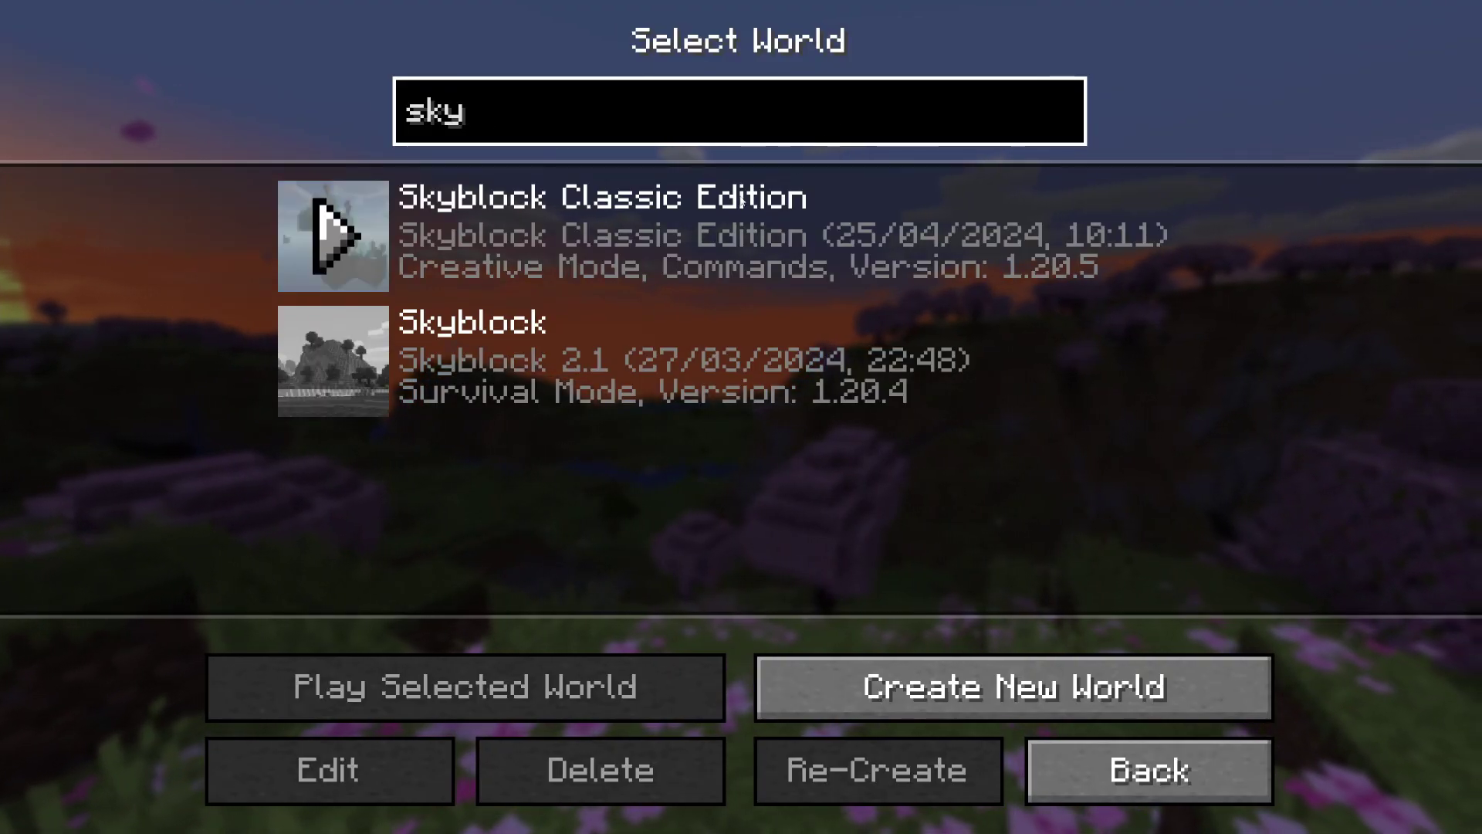
{"action": "left_click", "coordinate": [656, 235]}
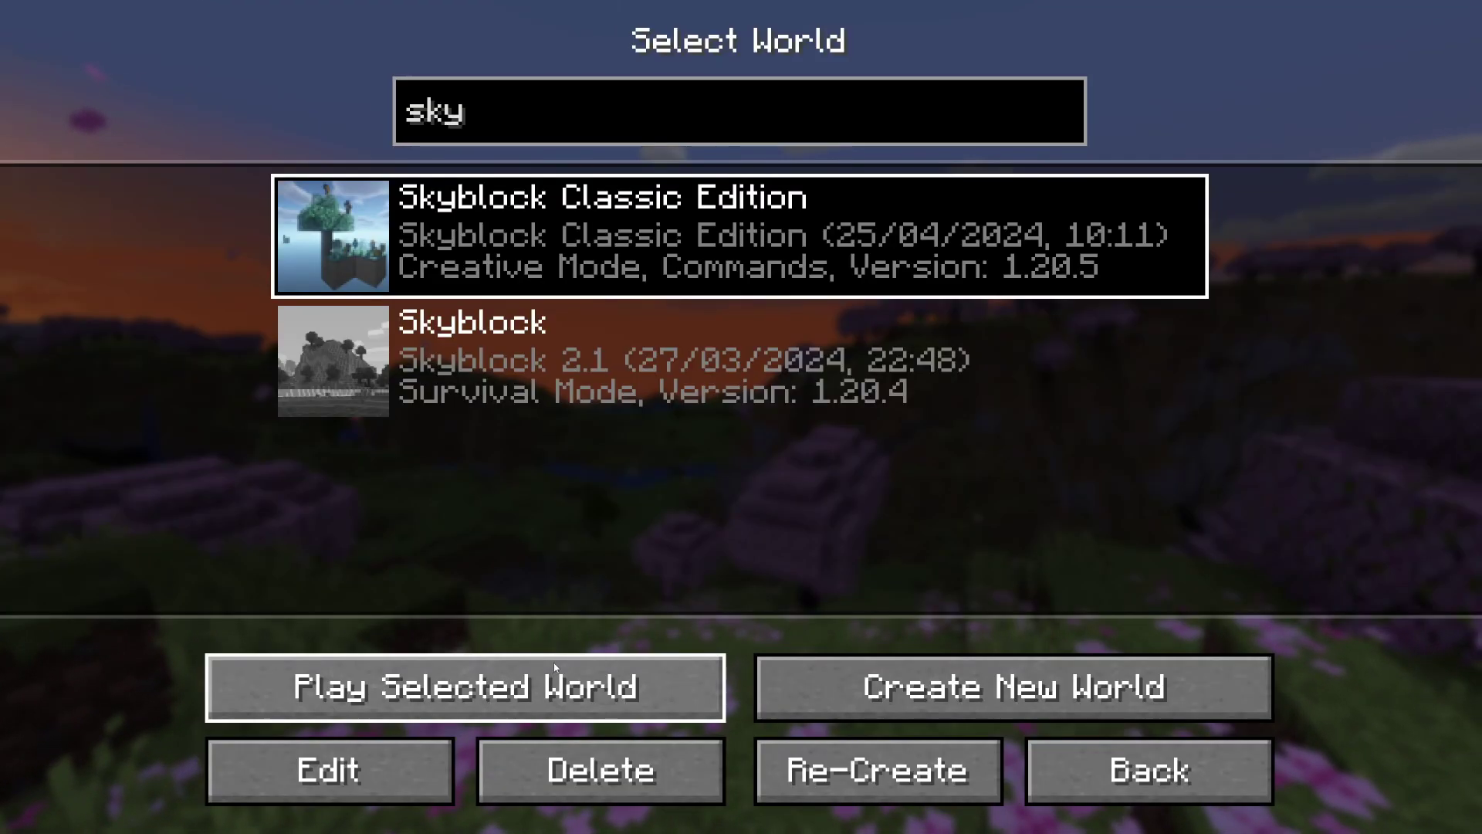
{"action": "left_click", "coordinate": [554, 665]}
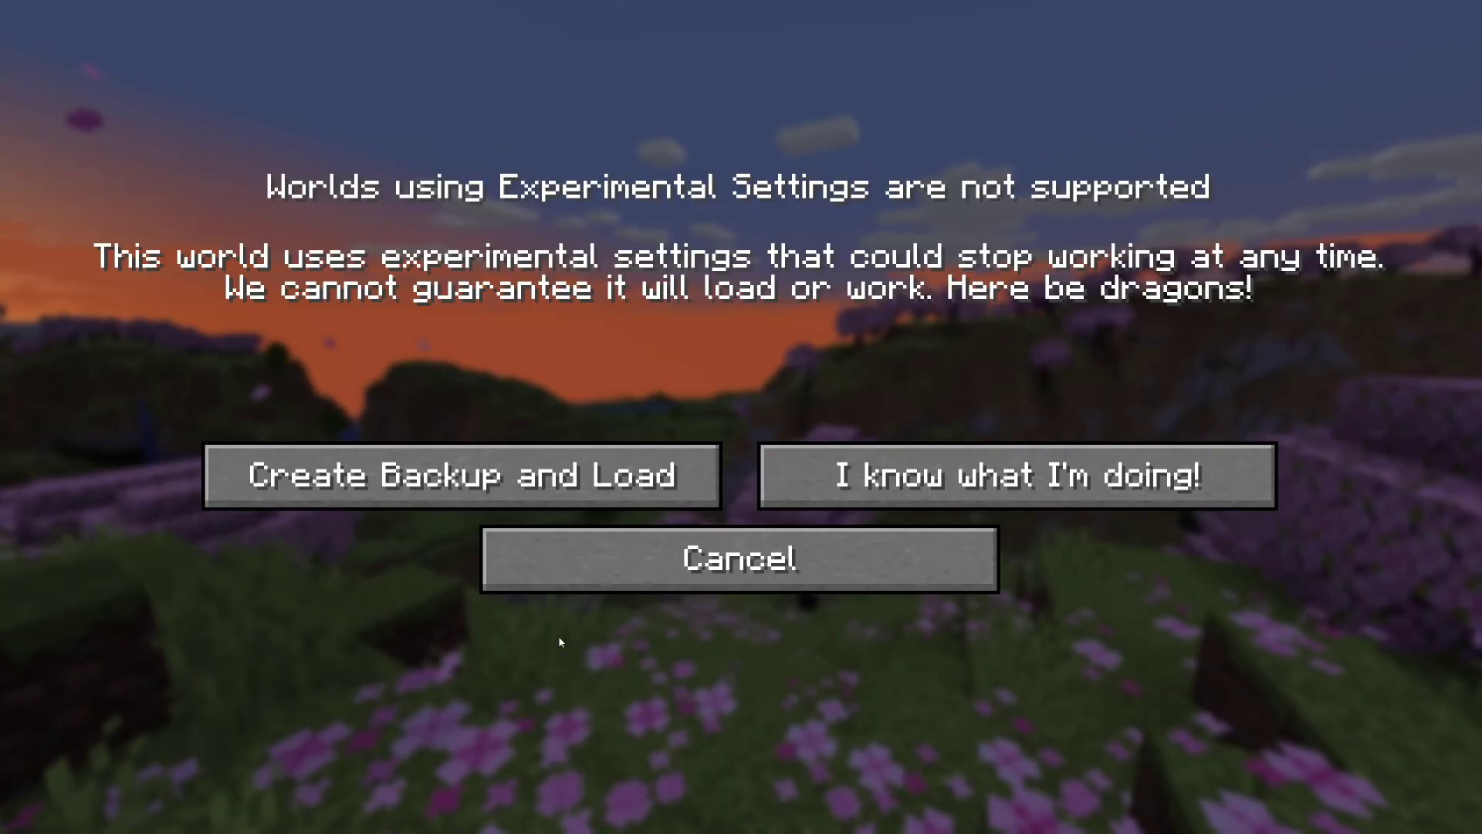